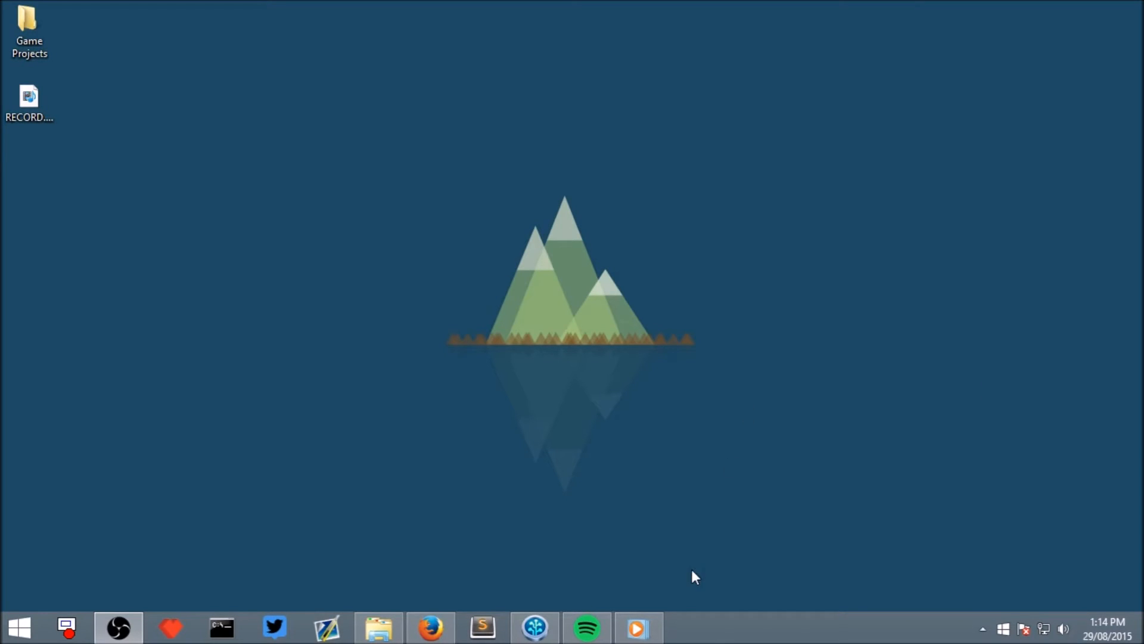
Hide the browser, bring up Sublime Text and start opening a folder from the File menu.
left_click(430, 629)
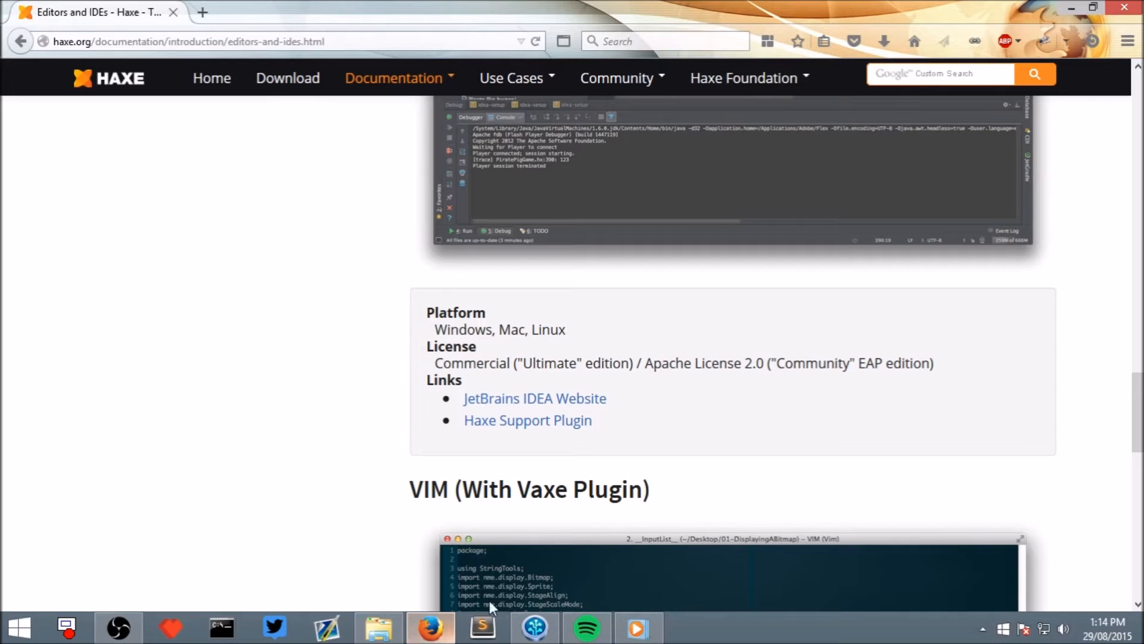
scroll(1044, 424, "up", 3)
left_click_drag(1136, 399, 1125, 30)
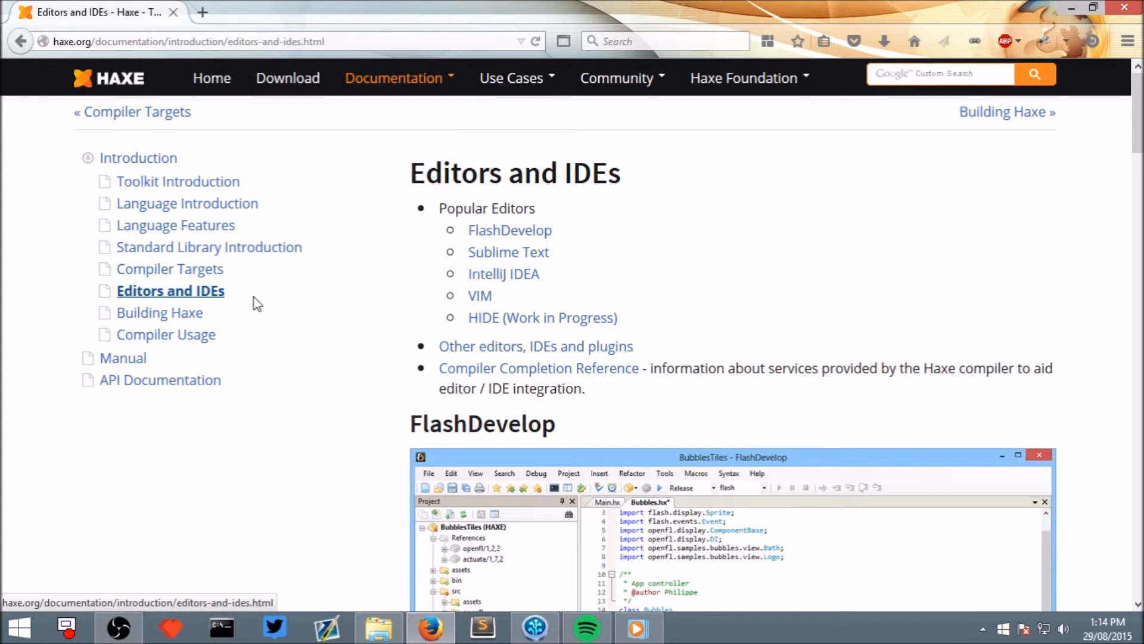
mouse_move(1136, 148)
left_mouse_down()
mouse_move(1140, 285)
mouse_move(1139, 271)
left_mouse_up()
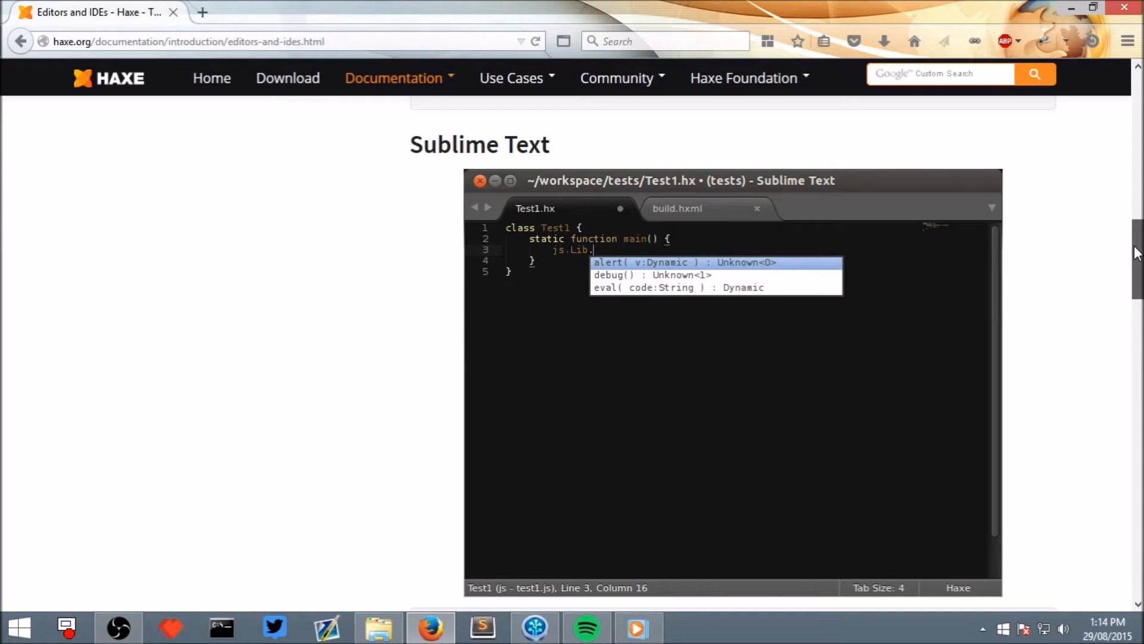
left_click_drag(1136, 253, 1136, 263)
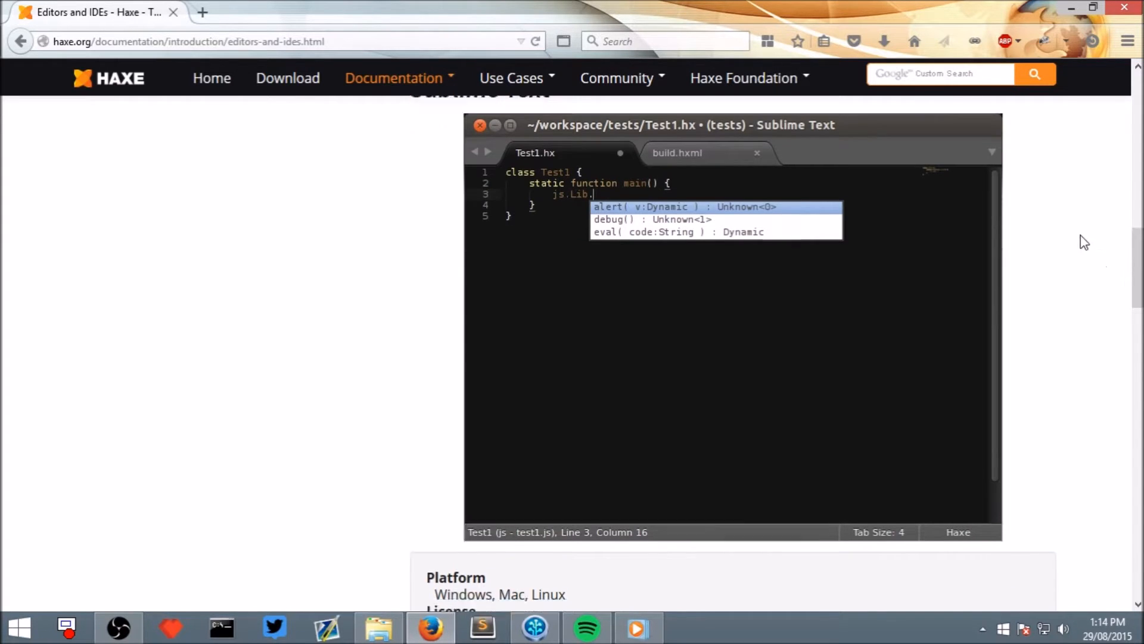
scroll(1083, 242, "down", 2)
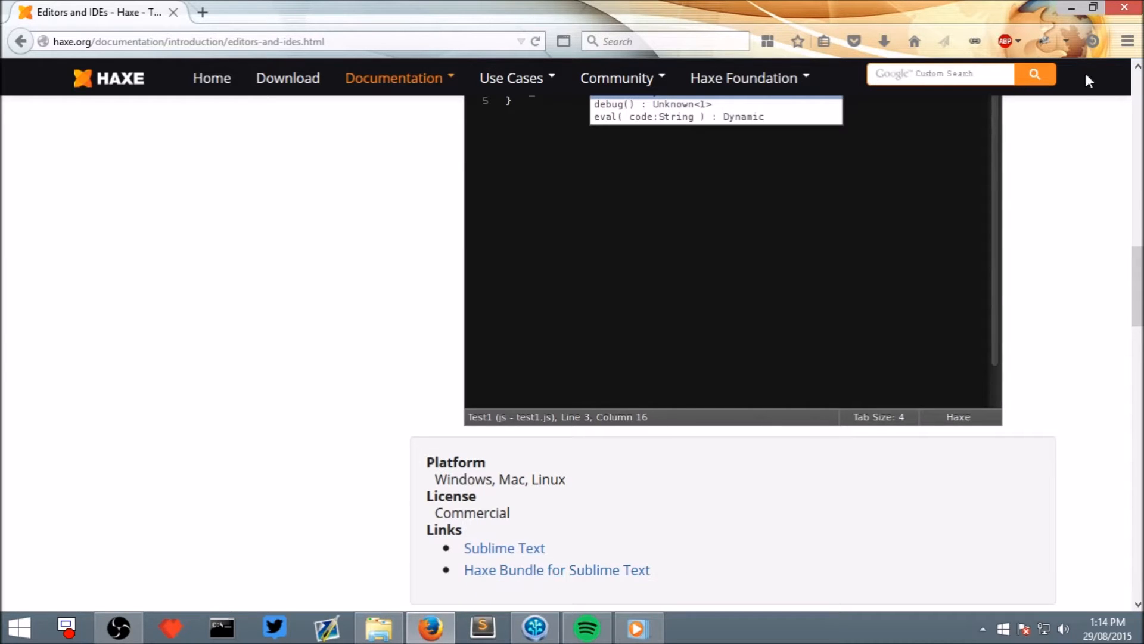
left_click(1071, 9)
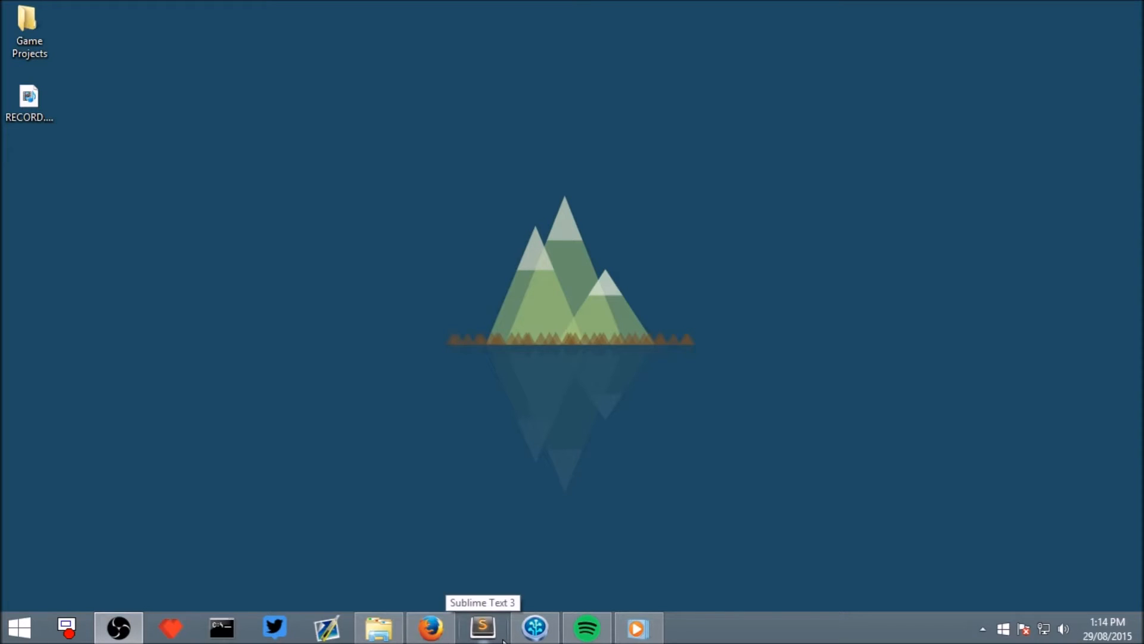
left_click(503, 638)
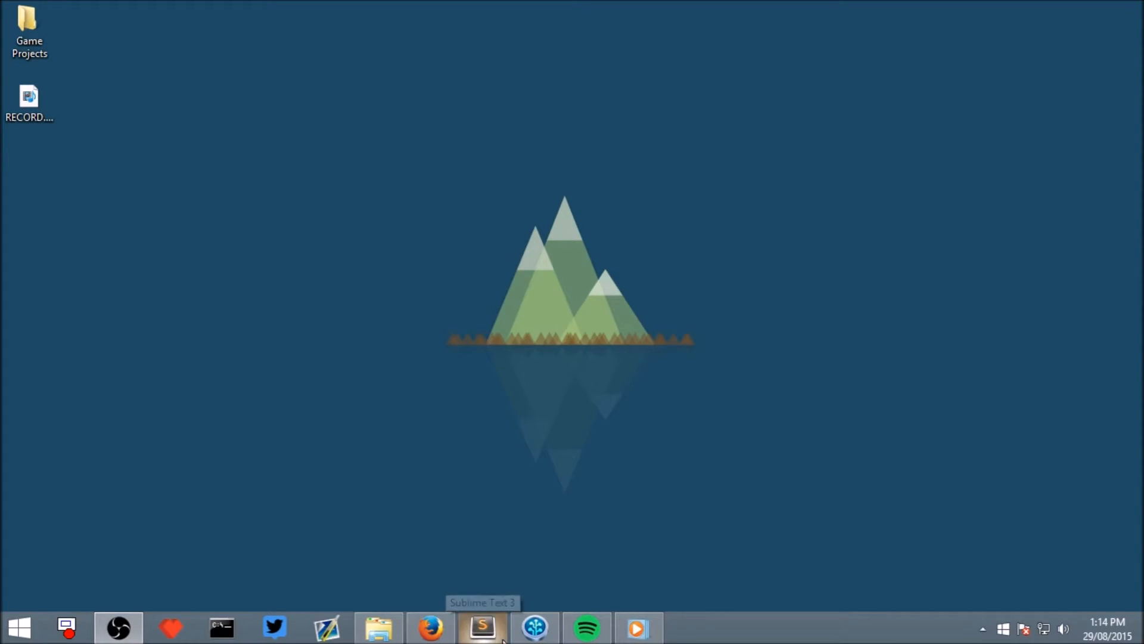
left_click(11, 28)
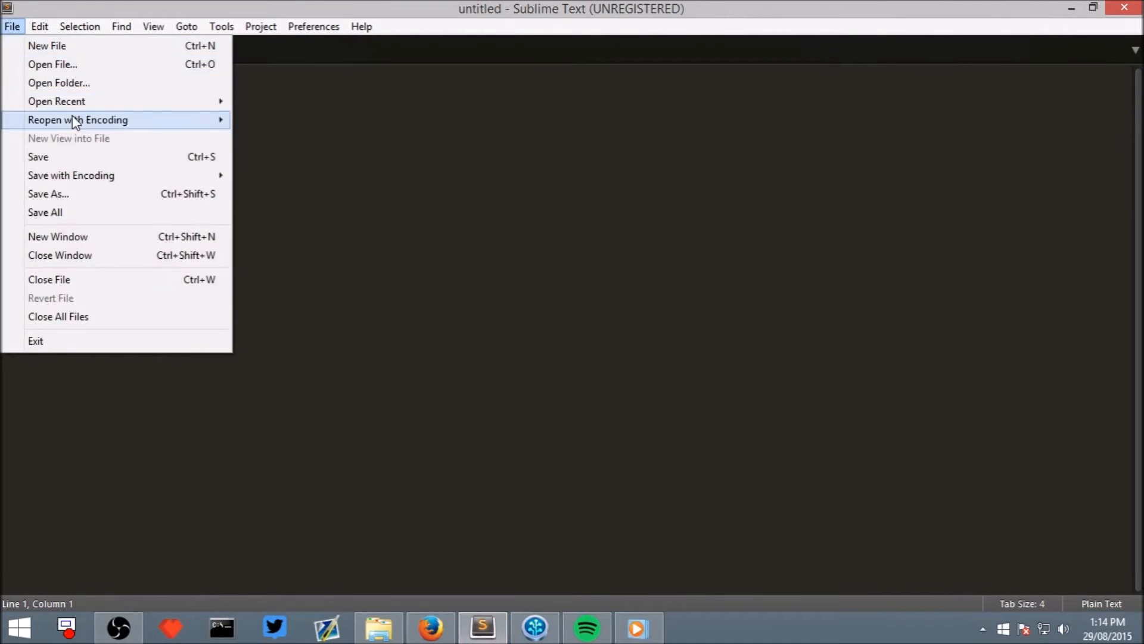
left_click(114, 83)
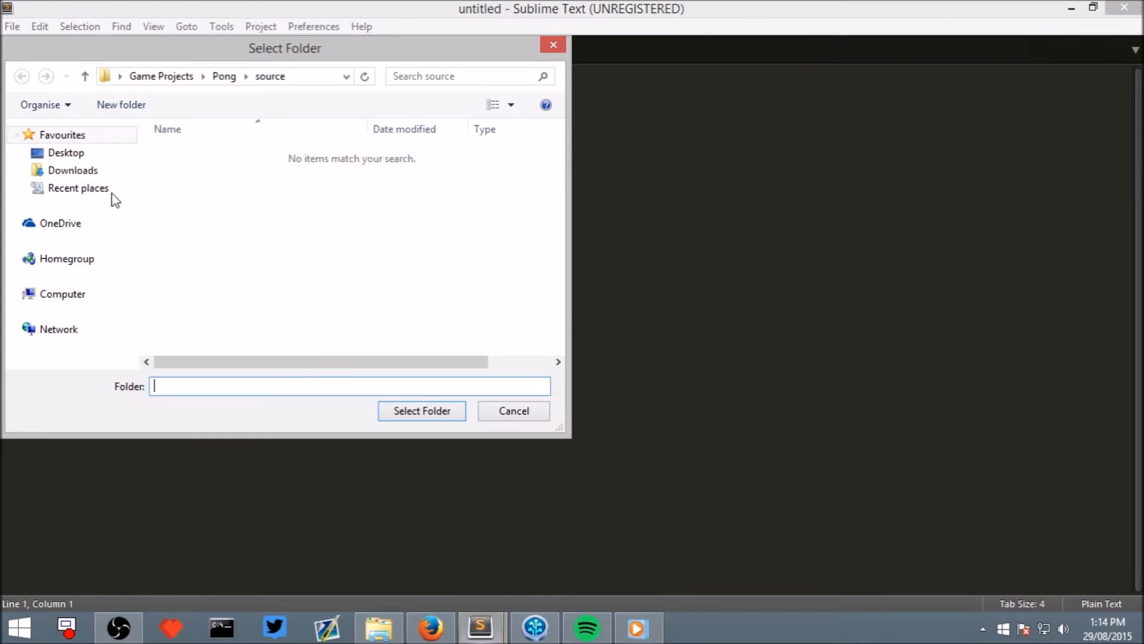
Select the Pong folder under Game Projects, open it and expand its source folder.
left_click(183, 77)
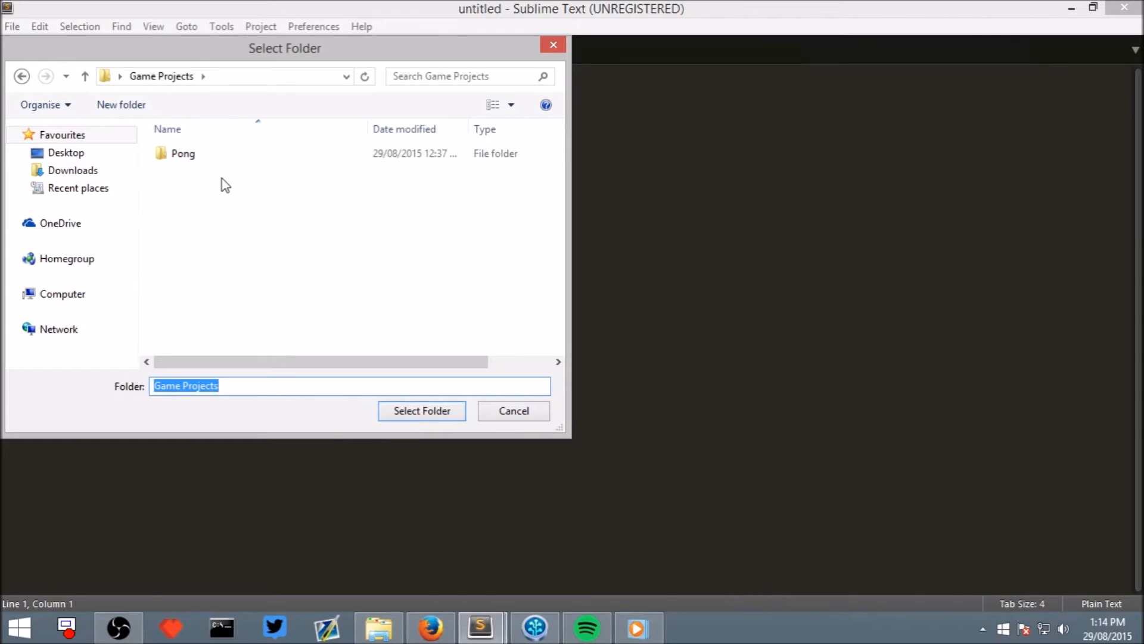
left_click(201, 154)
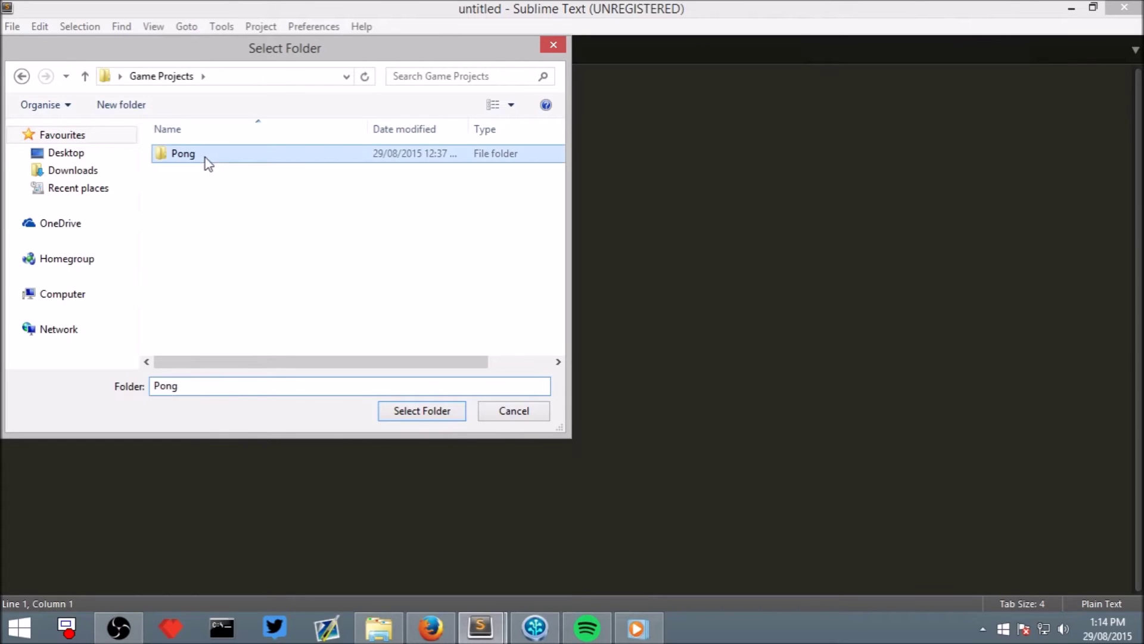
left_click(442, 415)
left_click(21, 107)
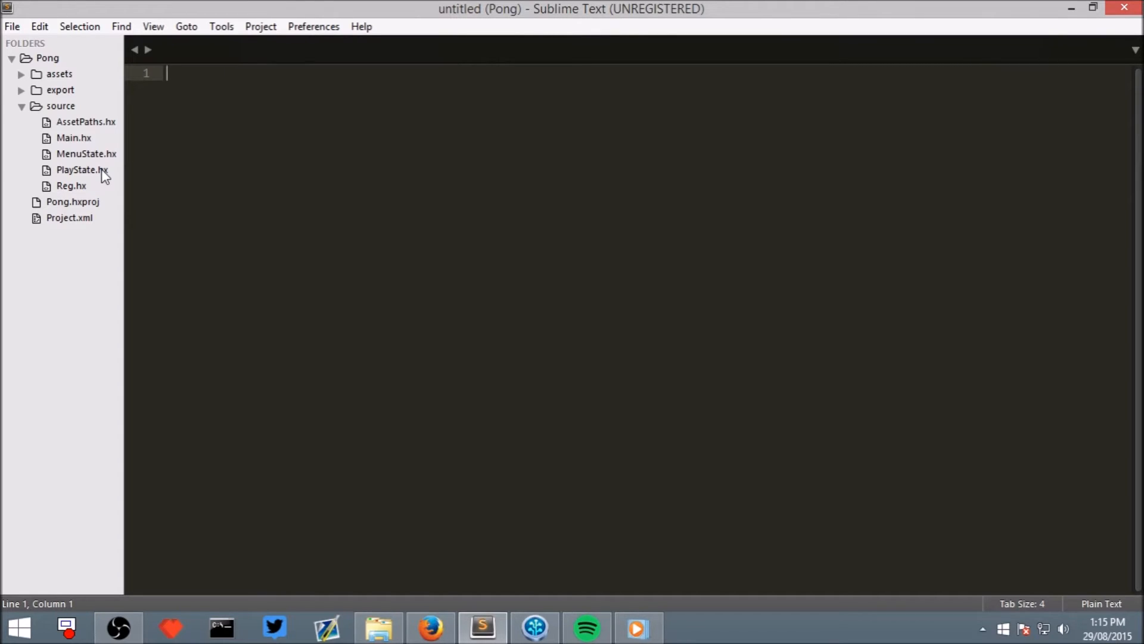
Delete MenuState.hx from the source folder via its context menu, then open Main.hx.
left_click(101, 157)
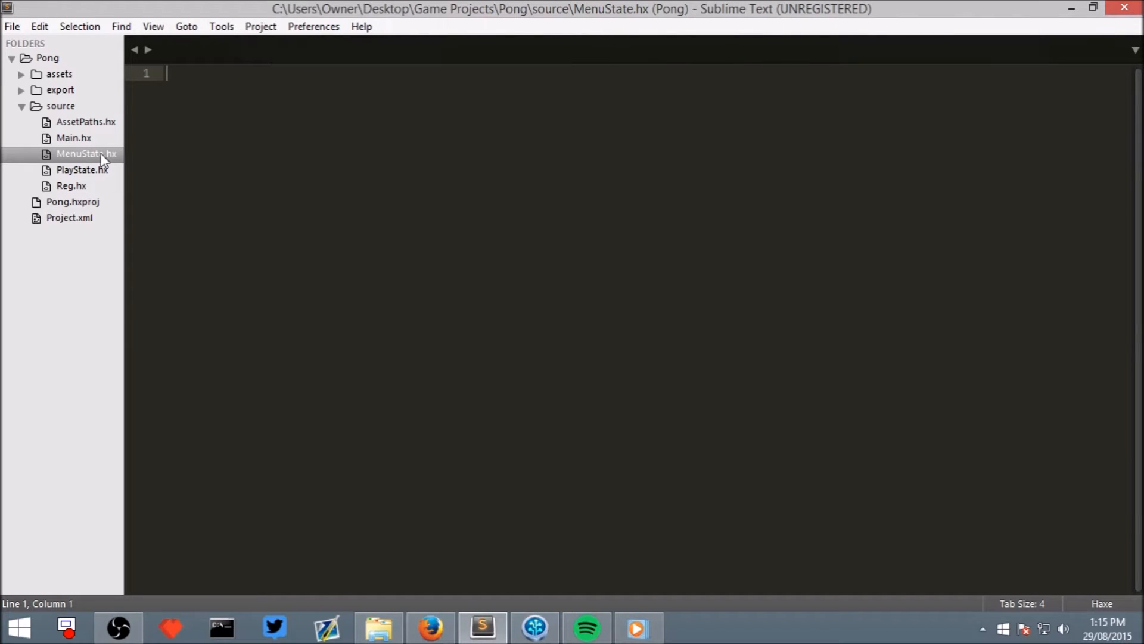
right_click(115, 188)
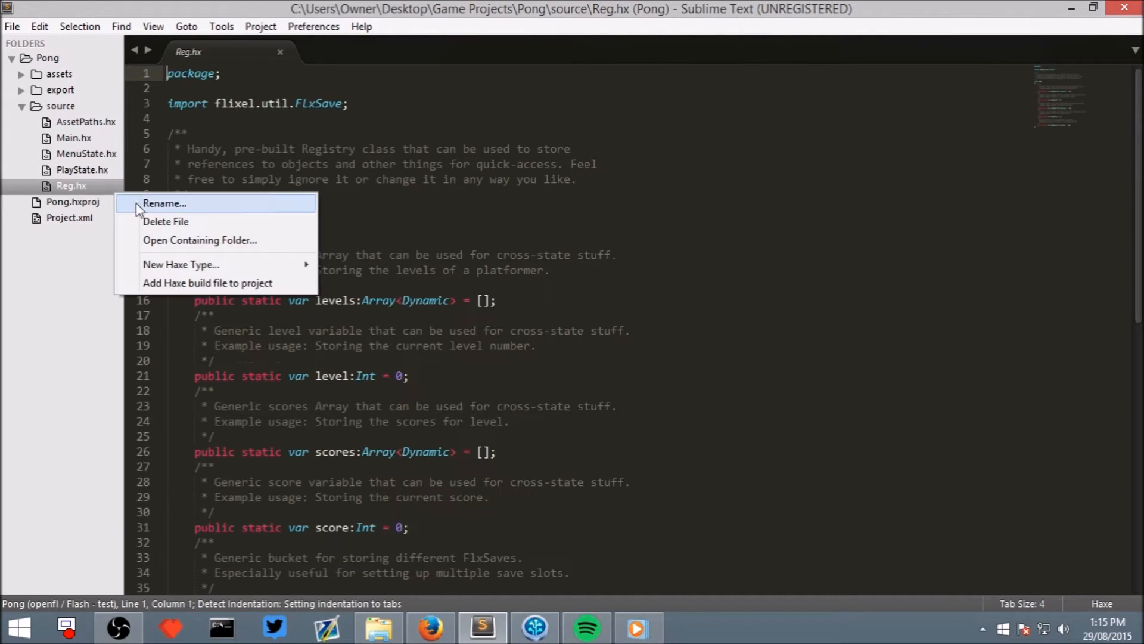
left_click(93, 155)
right_click(93, 155)
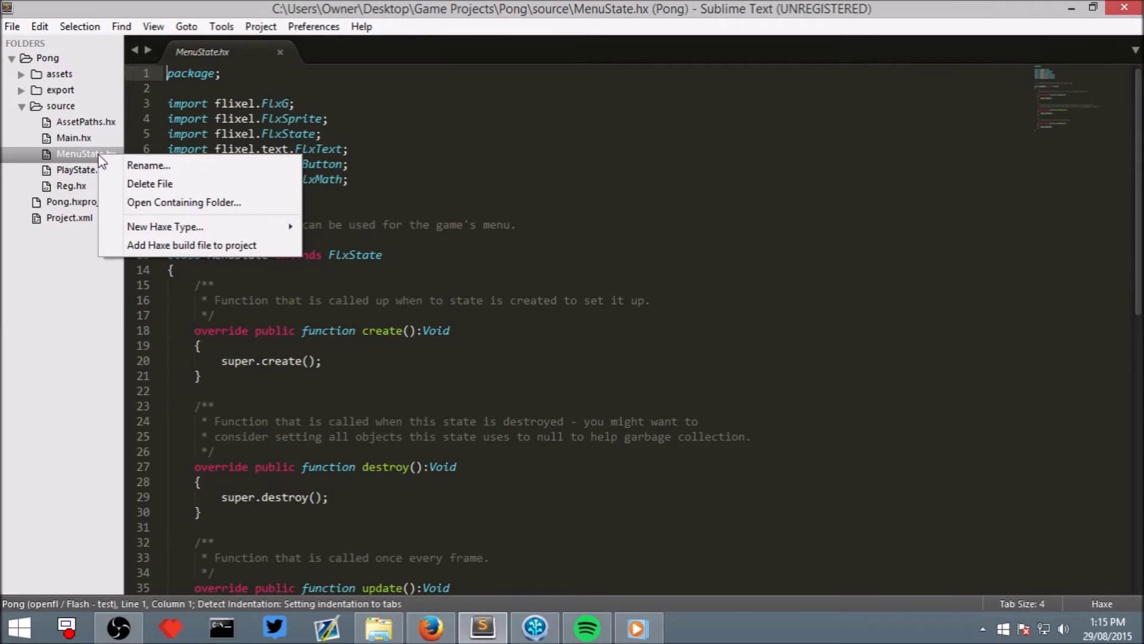
left_click(159, 187)
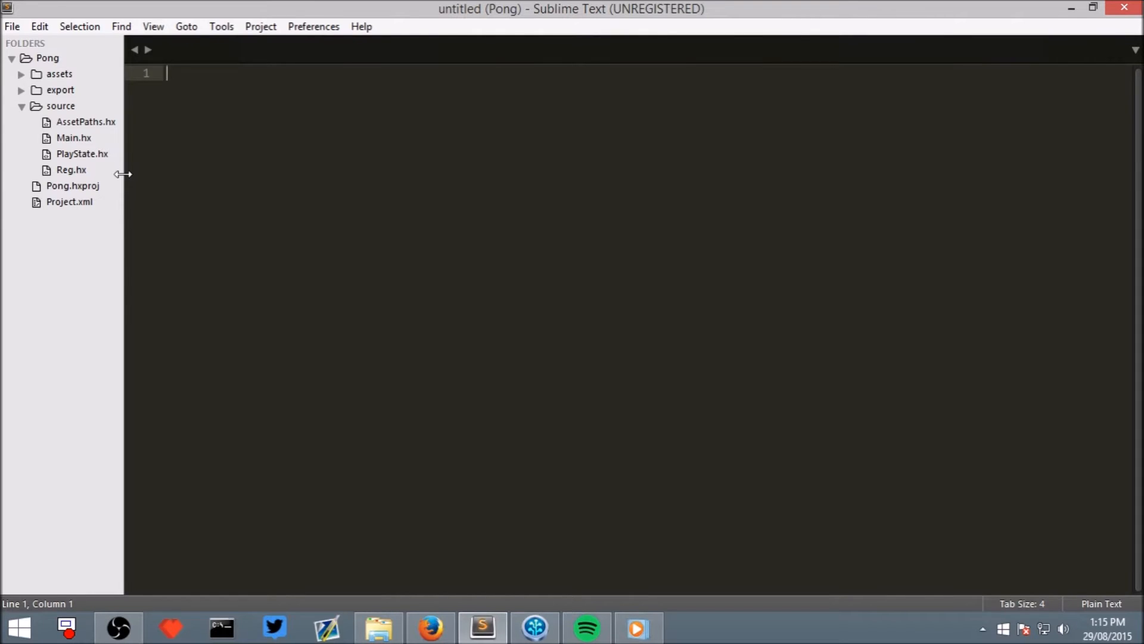
left_click(89, 140)
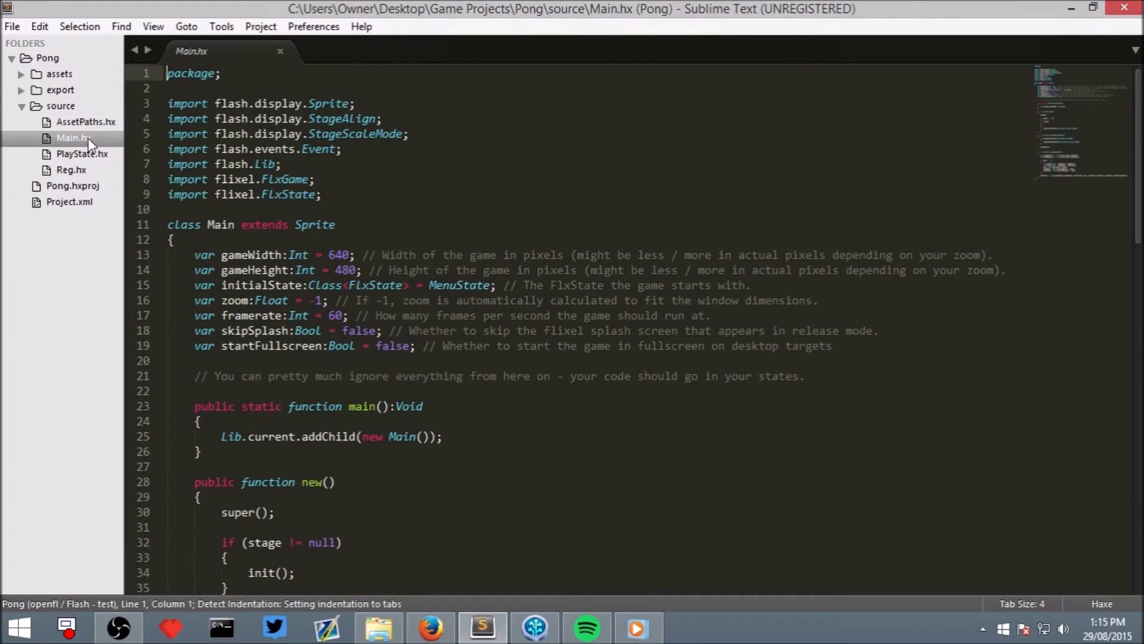
Replace MenuState with PlayState as the initial state on line 15 and save Main.hx.
double_click(453, 281)
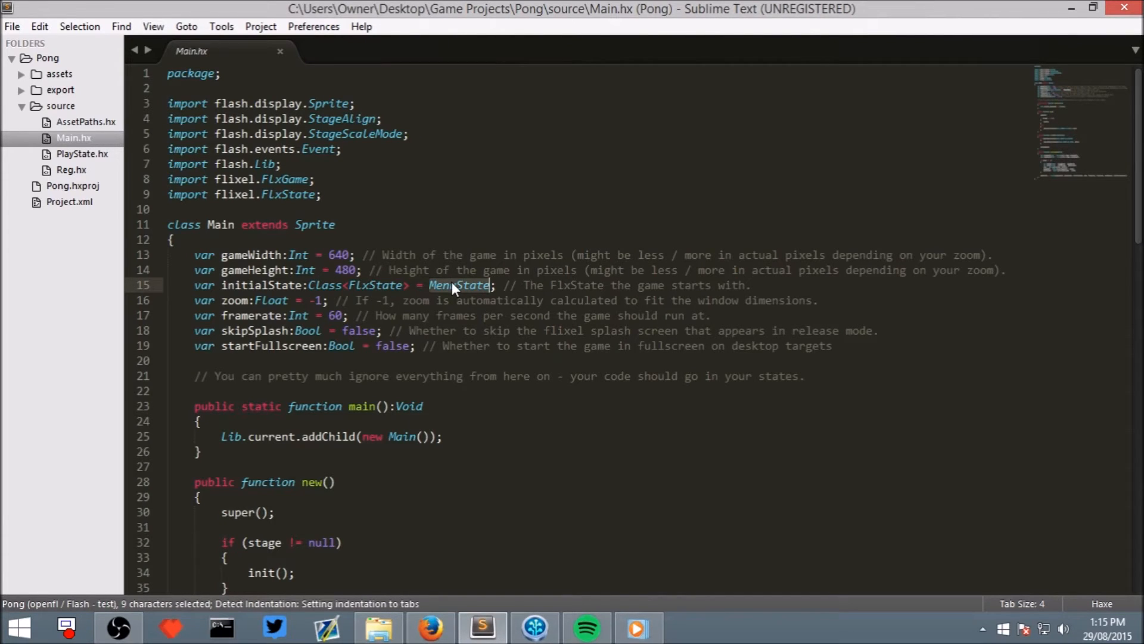
type("PlayState")
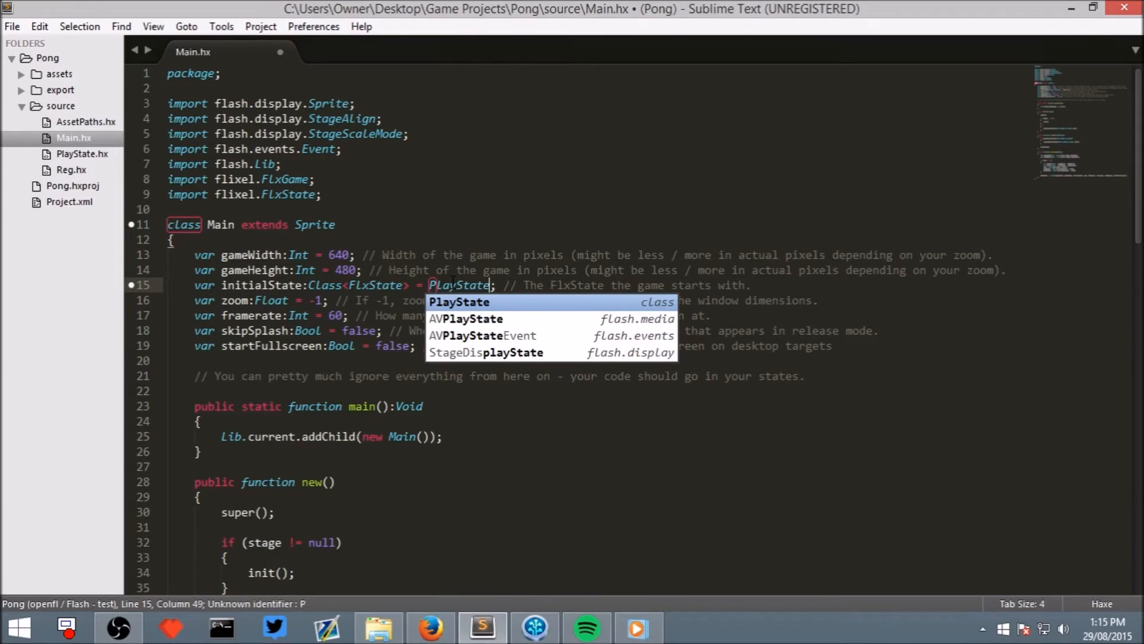
left_click(377, 271)
key("ctrl+s")
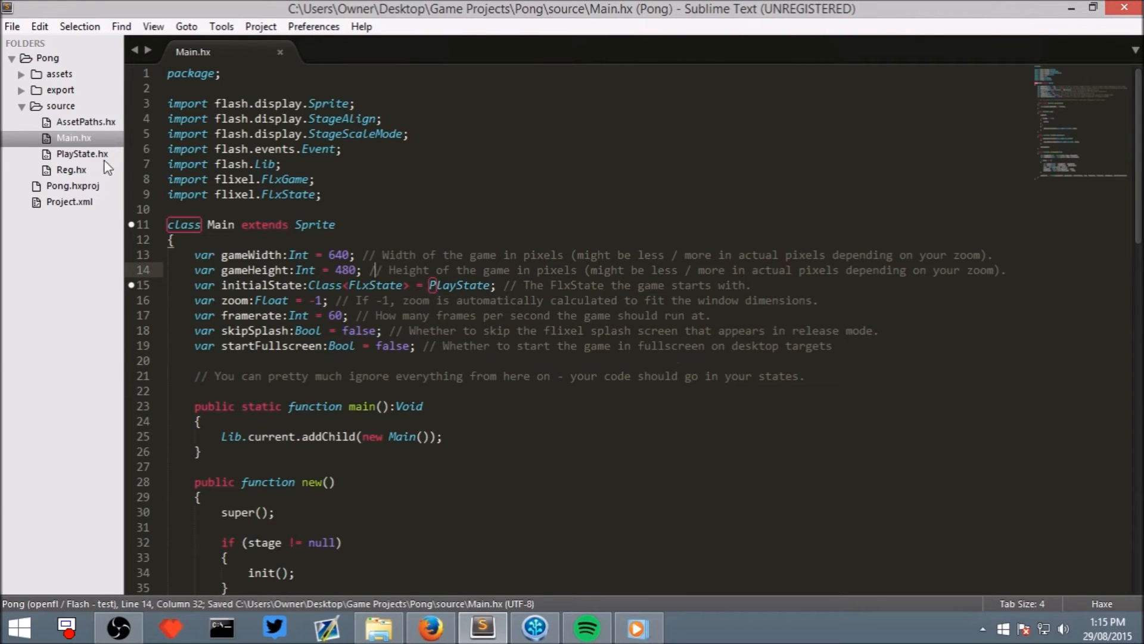
Open PlayState.hx and highlight the FlxState base class and the whole class body.
left_click(98, 155)
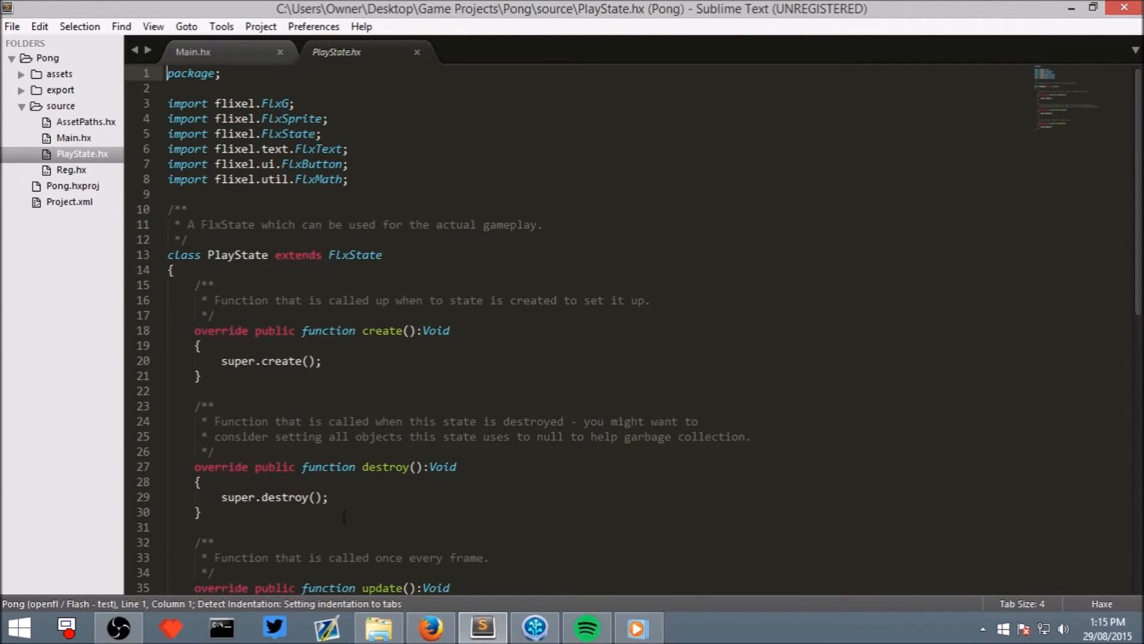
scroll(344, 516, "down", 3)
scroll(344, 523, "down", 2)
scroll(342, 536, "up", 3)
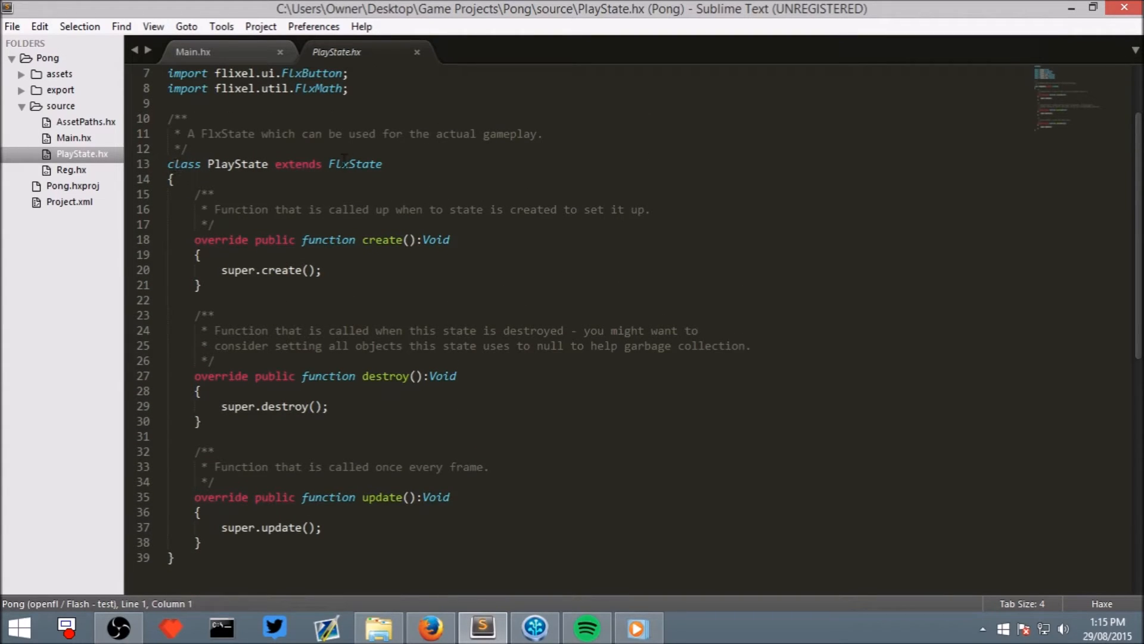
left_click_drag(329, 164, 355, 164)
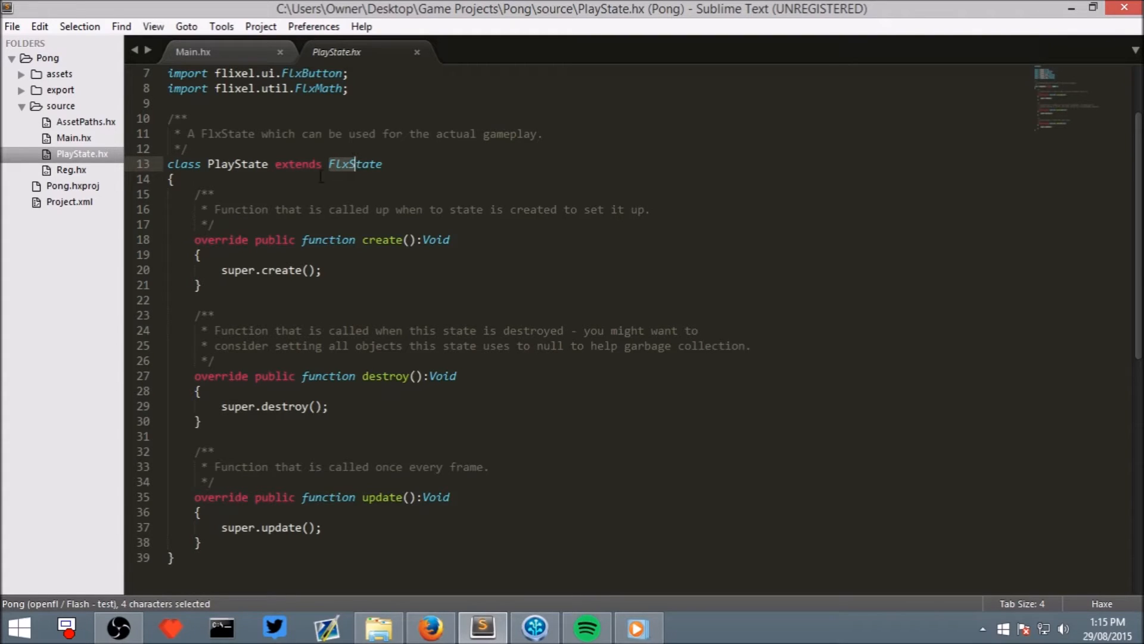
left_click(360, 197)
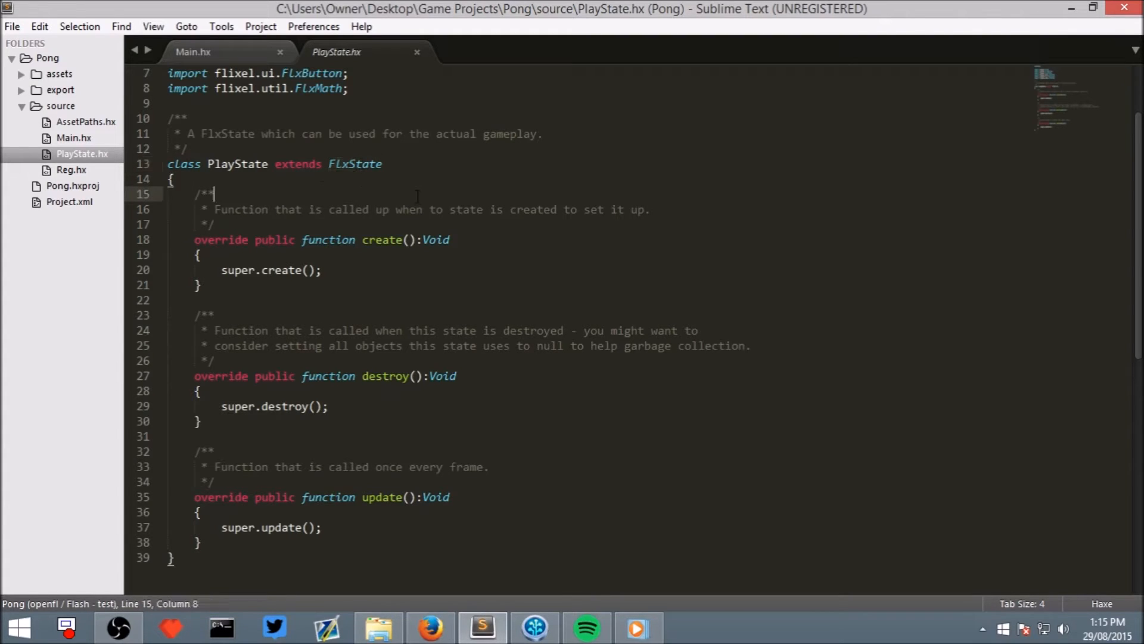
left_click_drag(167, 164, 268, 572)
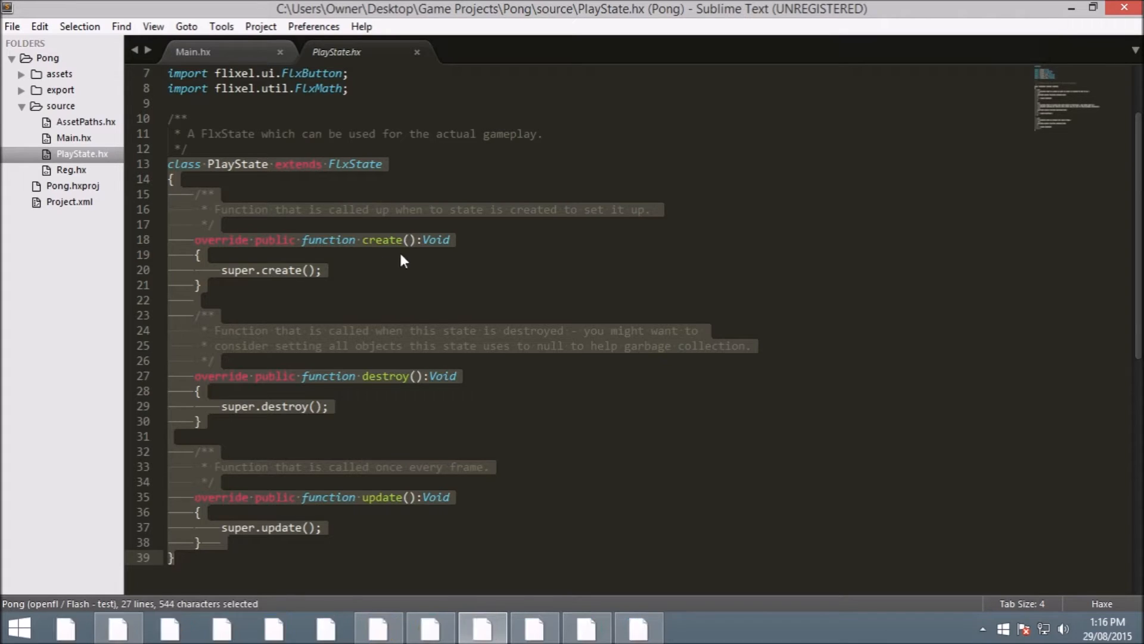
left_click(340, 267)
Select the create, destroy and update function blocks in turn to review them.
key("Down")
key("shift+Up")
key("shift+Up")
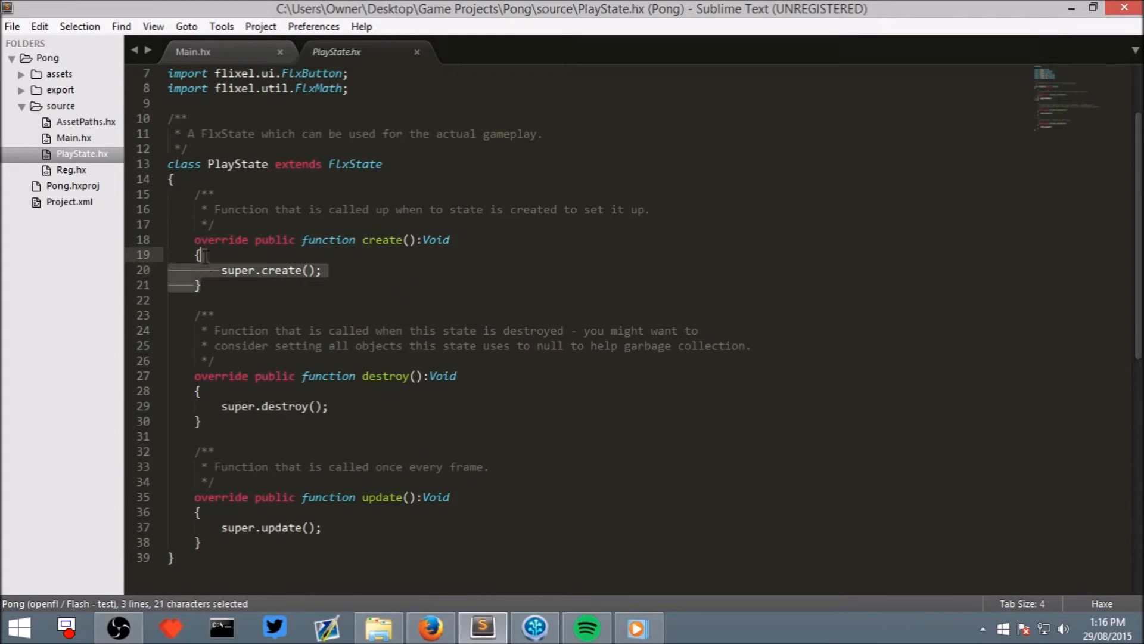
key("shift+Up")
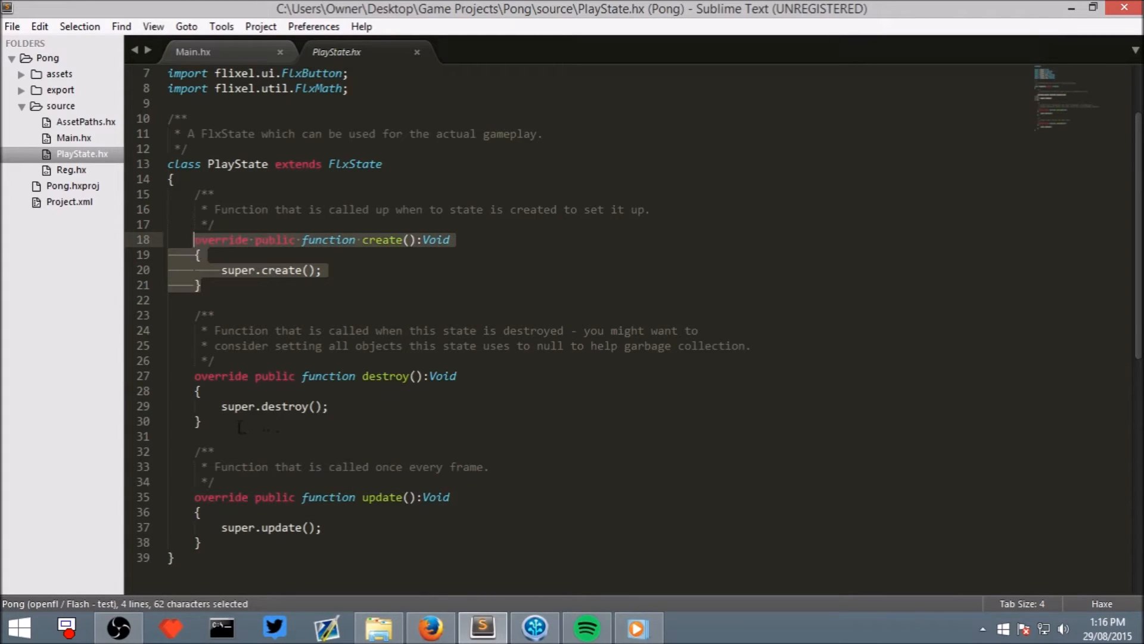
left_click_drag(227, 421, 192, 382)
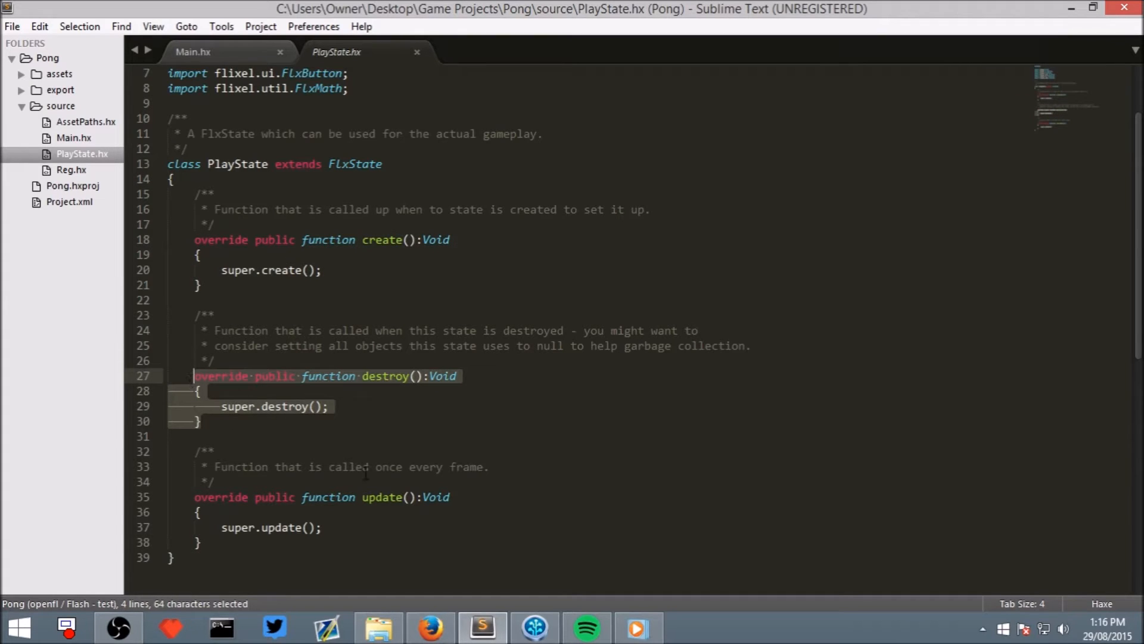
left_click_drag(215, 543, 194, 499)
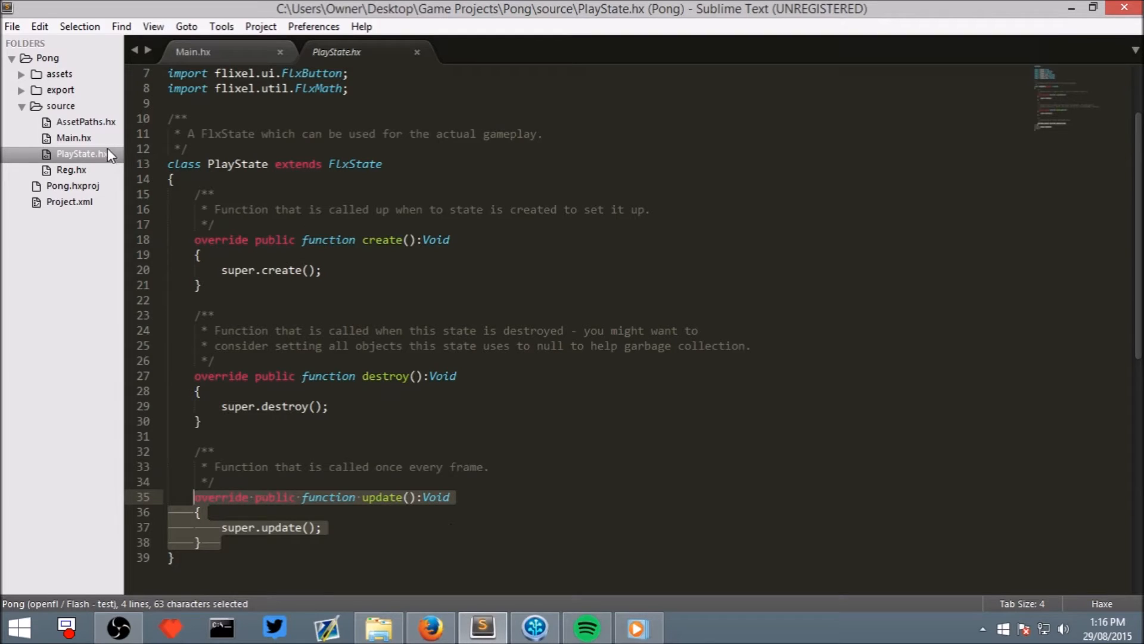
Create a new file from the sidebar and save it as Paddle.hx in the source folder.
right_click(69, 107)
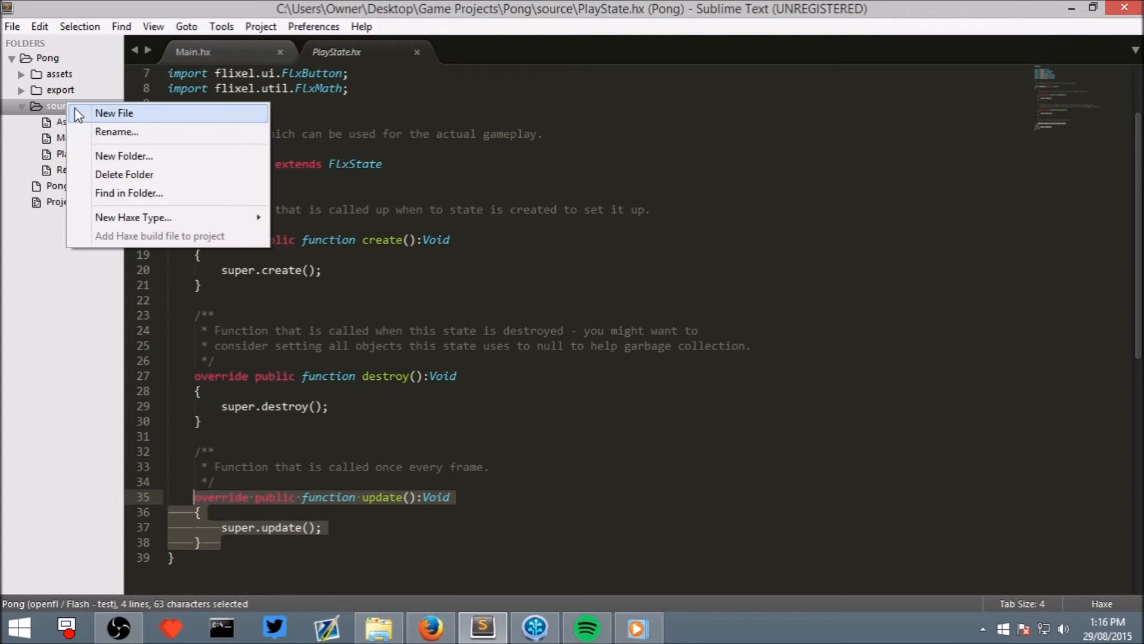
left_click(87, 117)
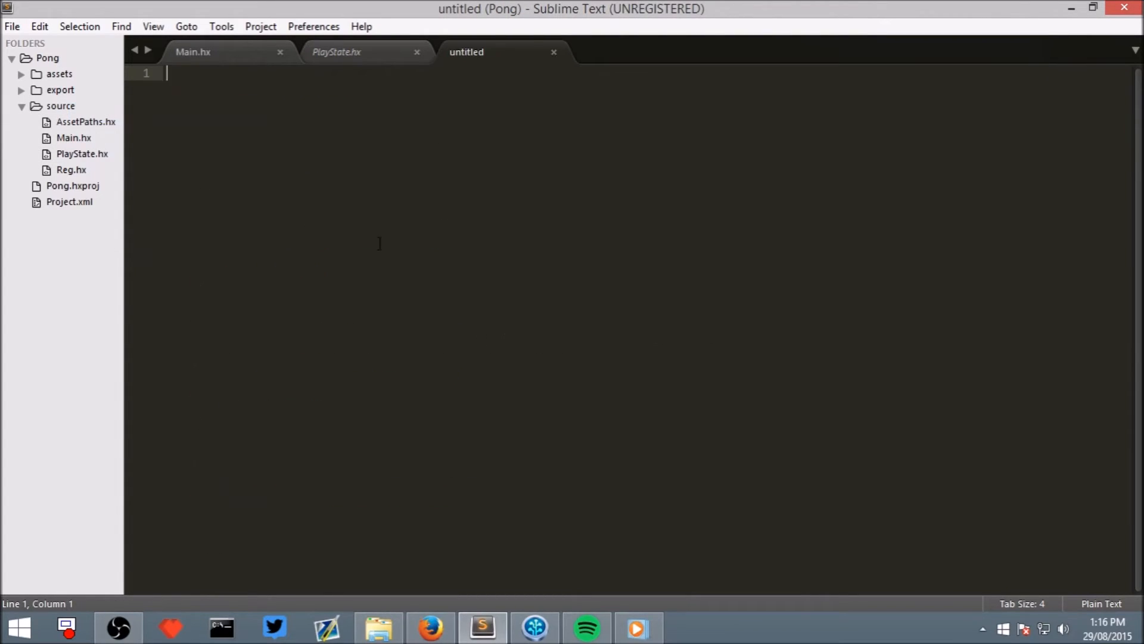
key("ctrl+s")
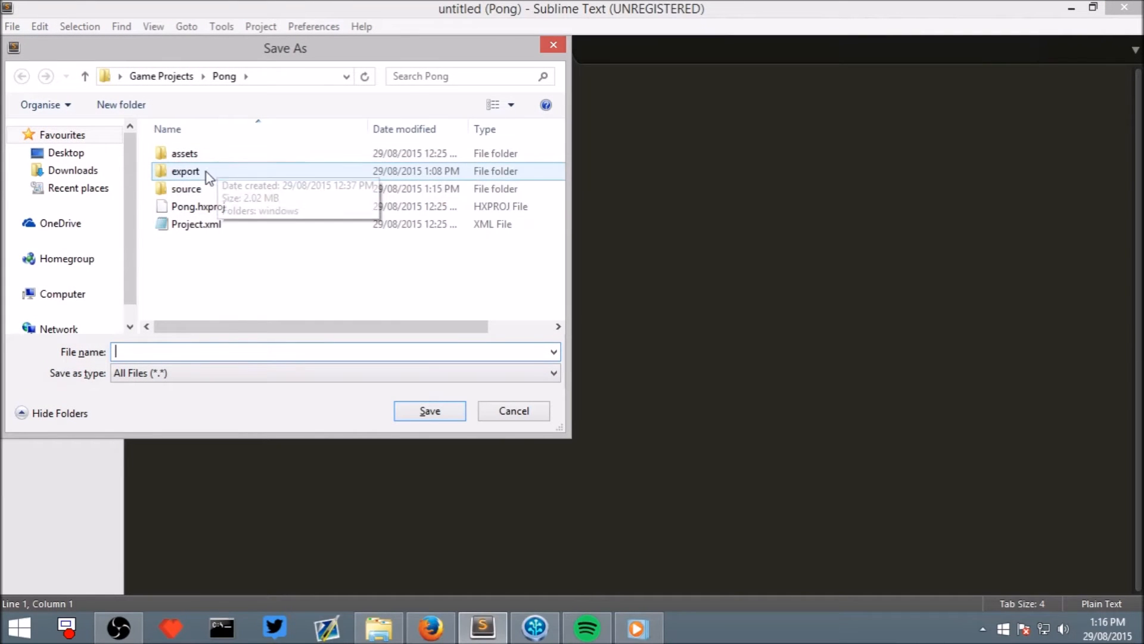
double_click(211, 187)
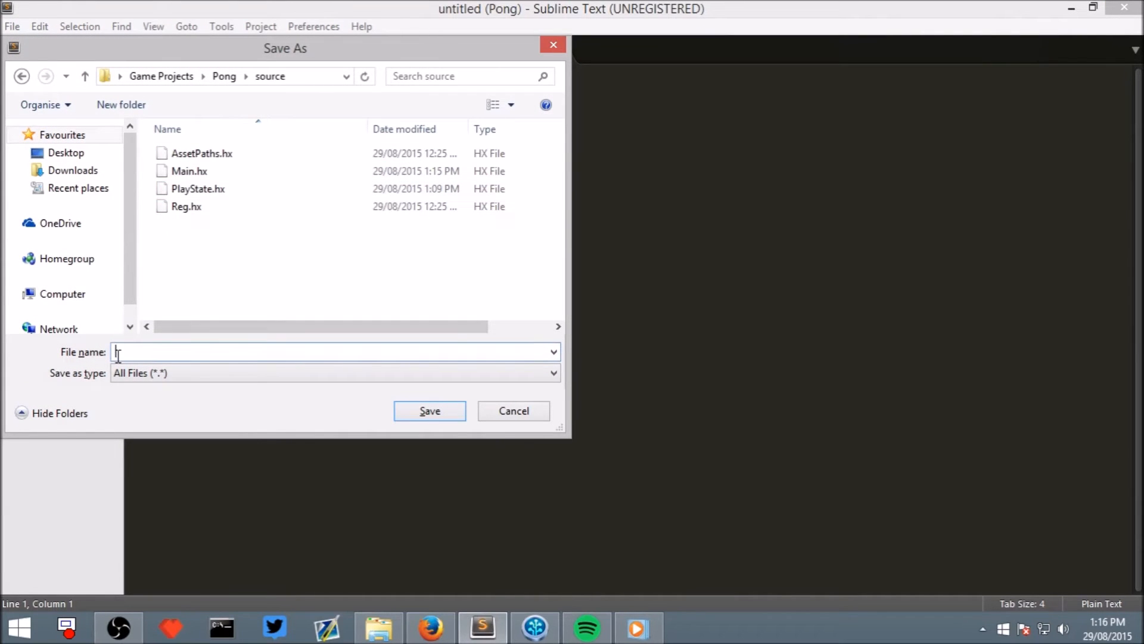
type("Pad")
type("dle.hx")
key("Return")
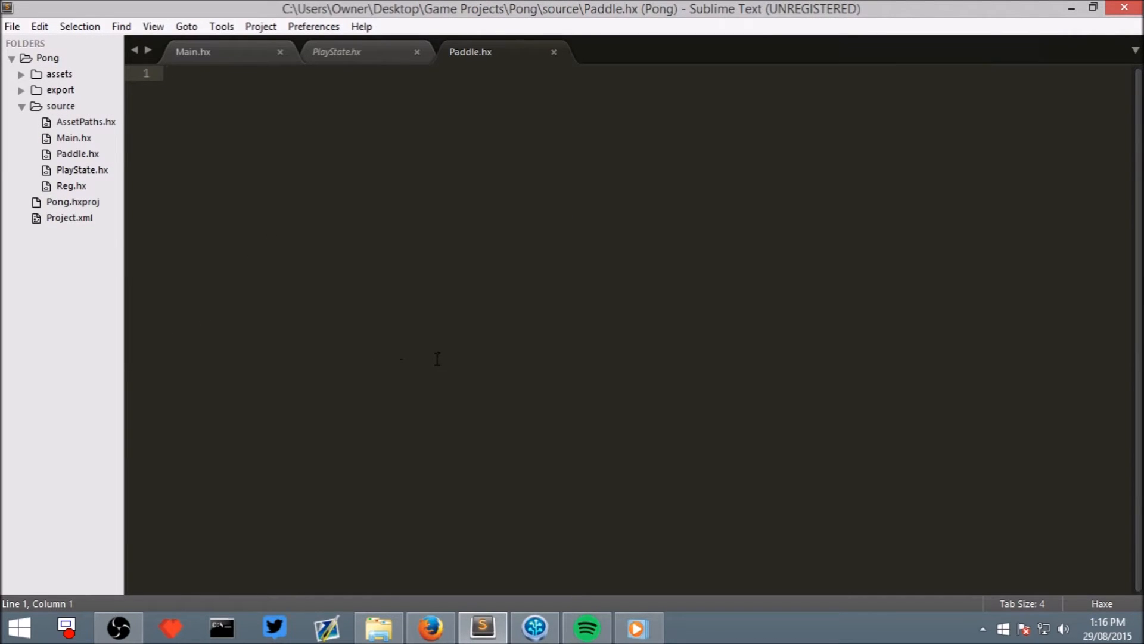
type("import ")
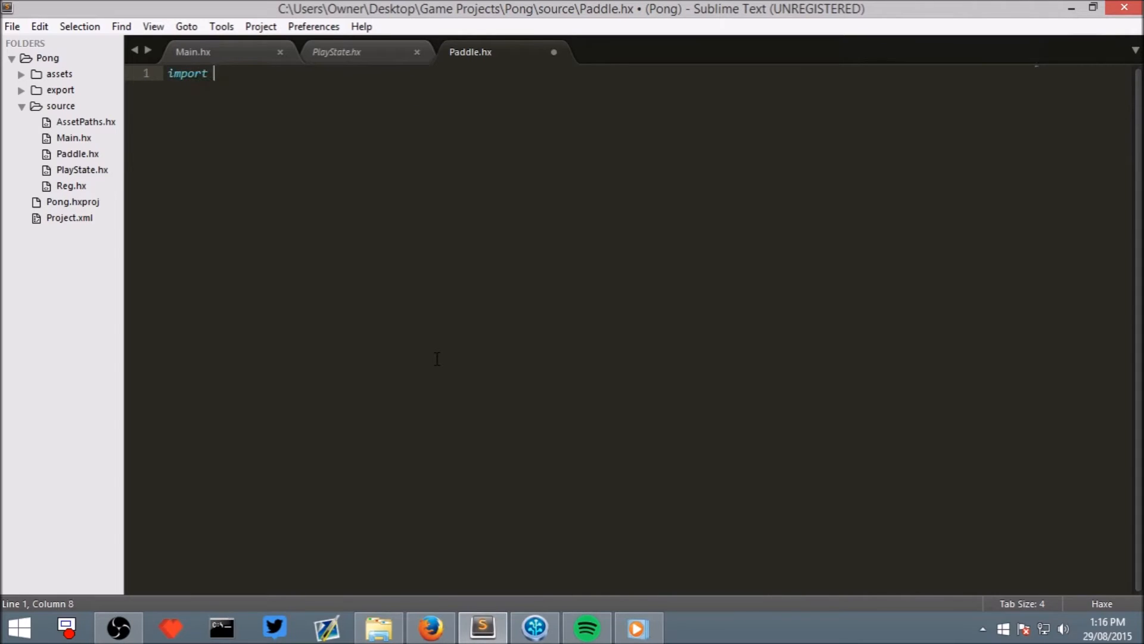
type("flixel.FlxS")
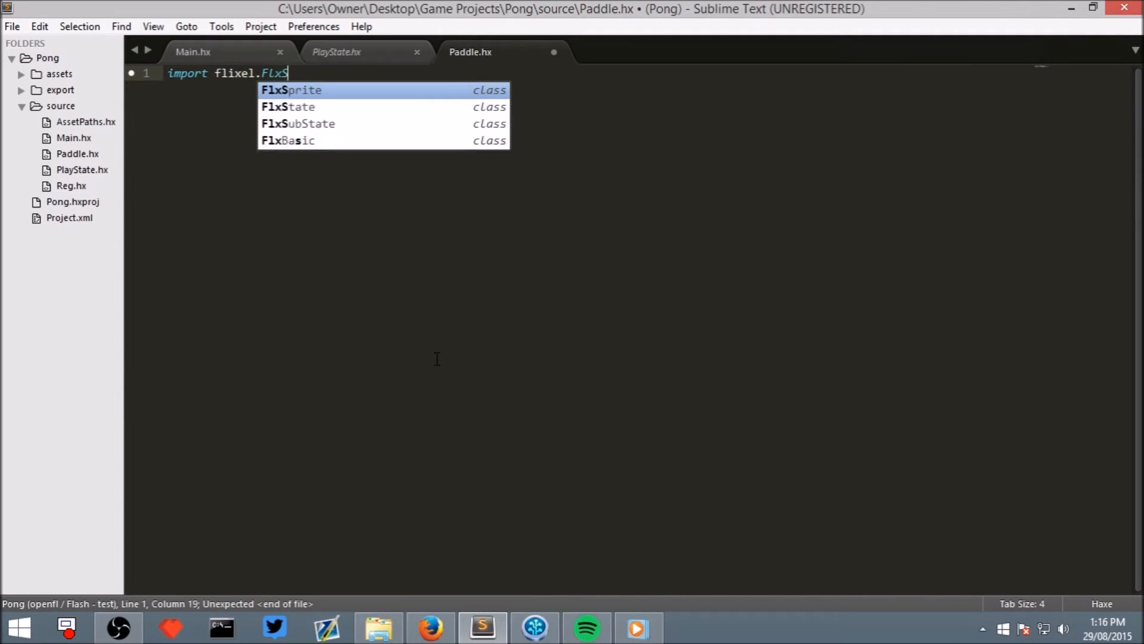
type("prite;")
Write import flixel.FlxSprite; and declare class Paddle extends FlxSprite with an empty body.
key("Return")
key("Return")
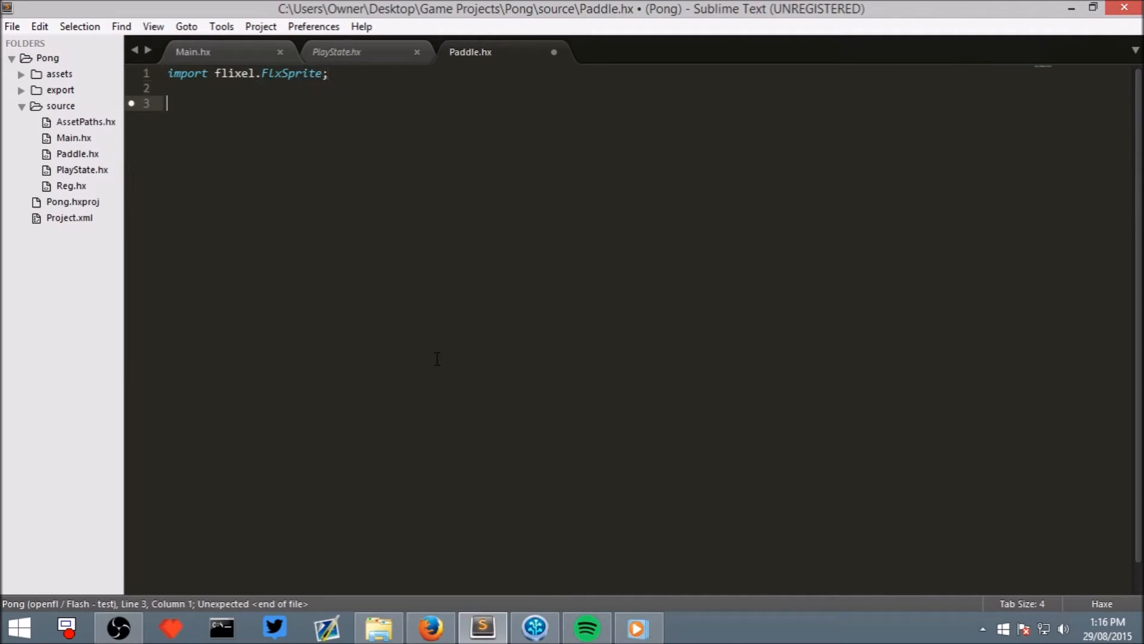
type("clas")
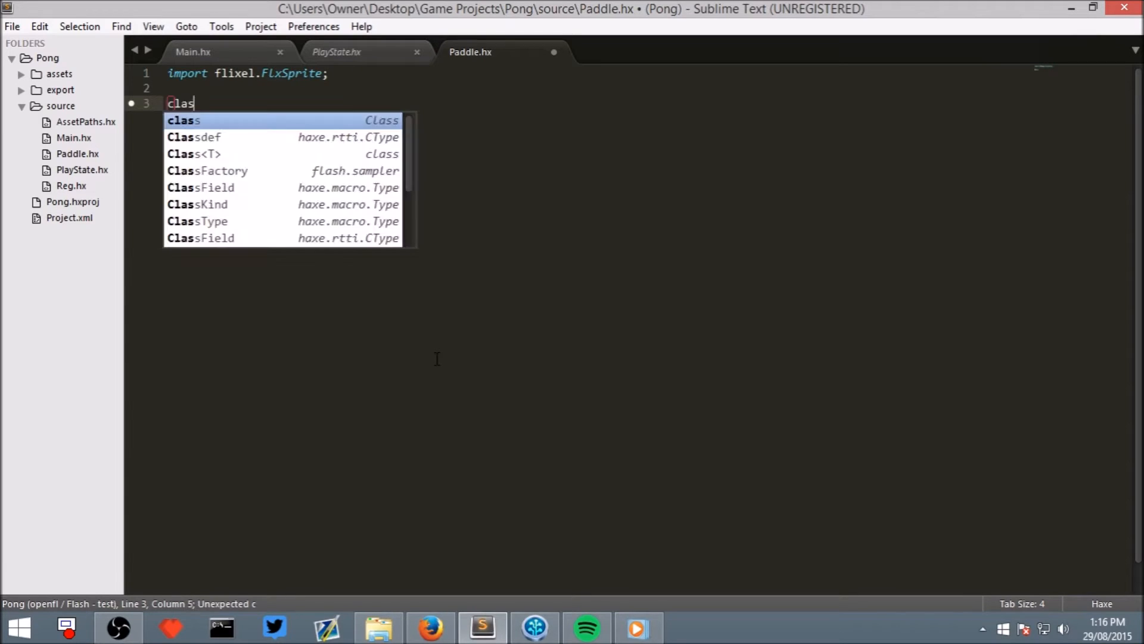
type("s Paddle")
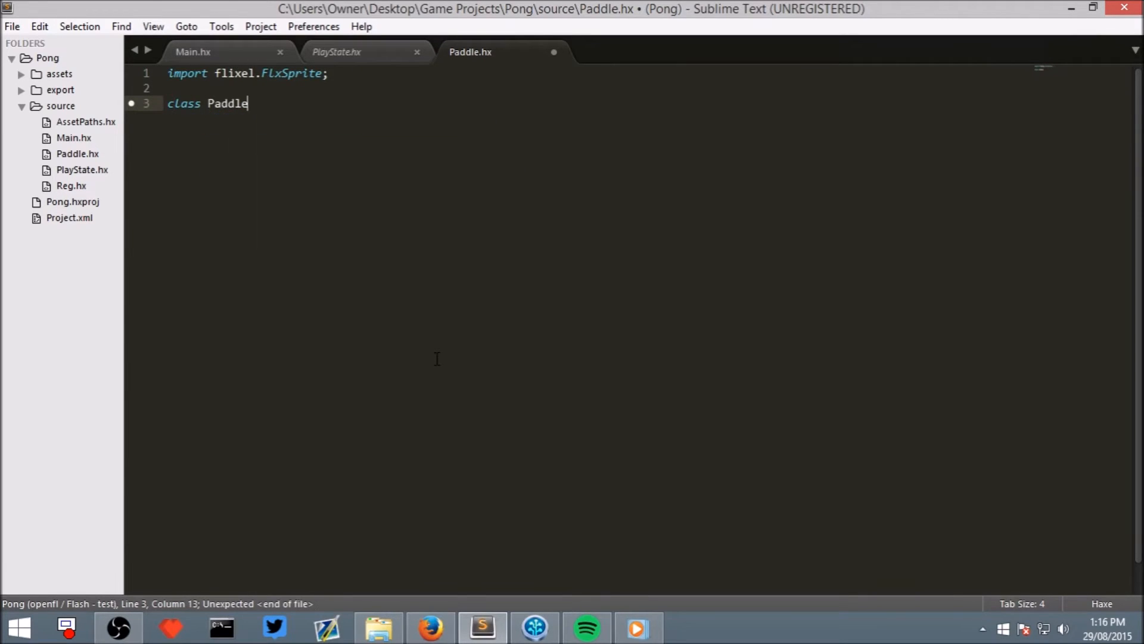
type(" exte")
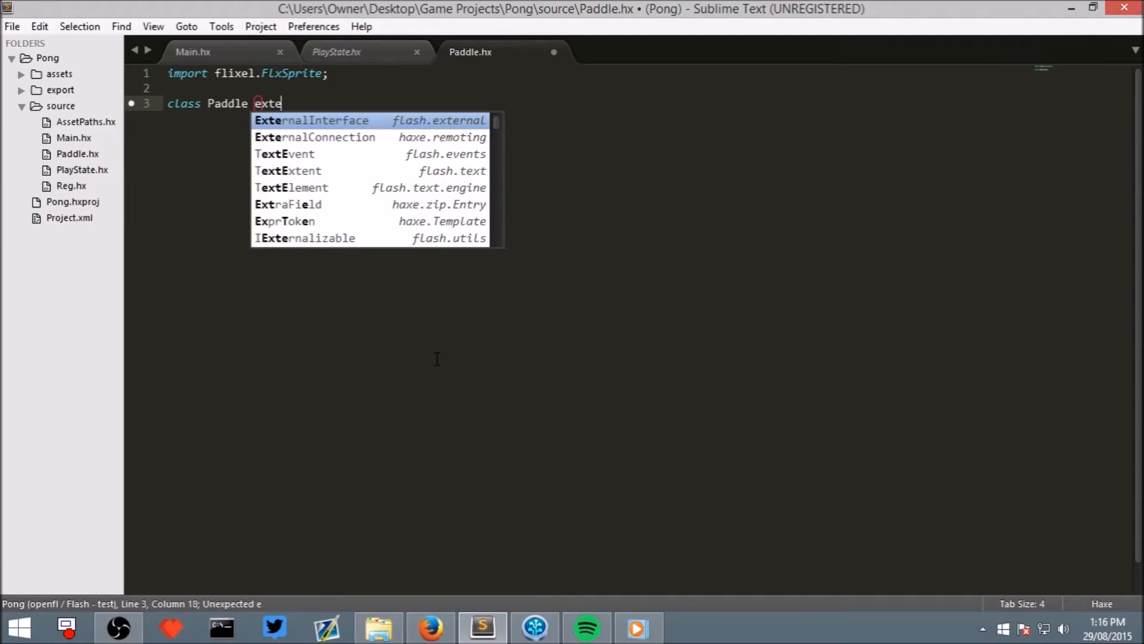
type("nds FlxSp")
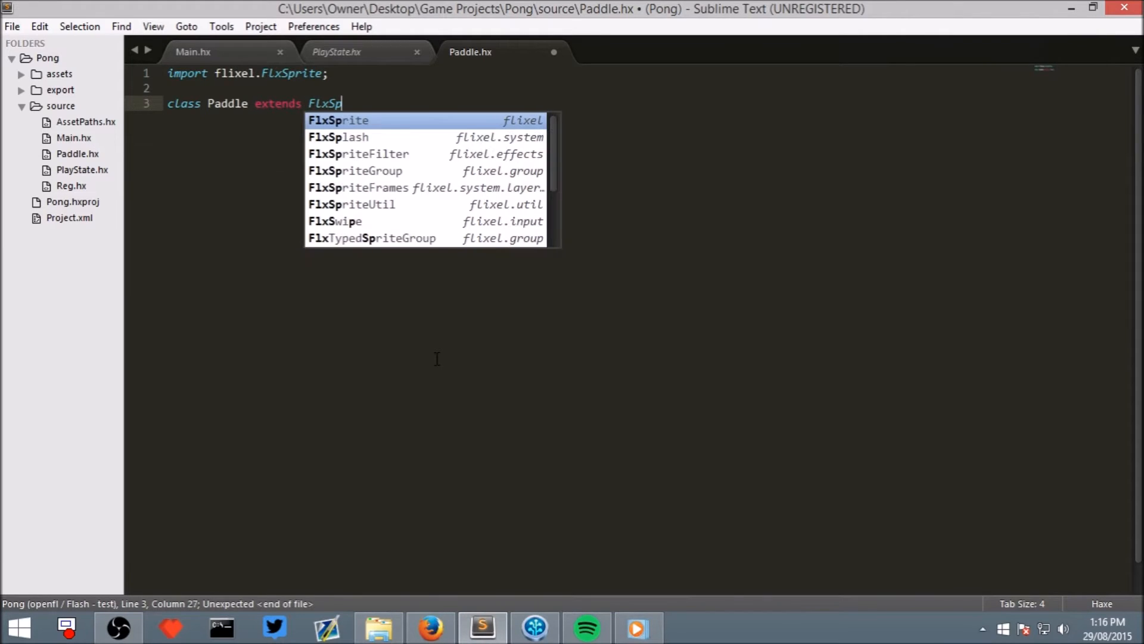
type("rite ")
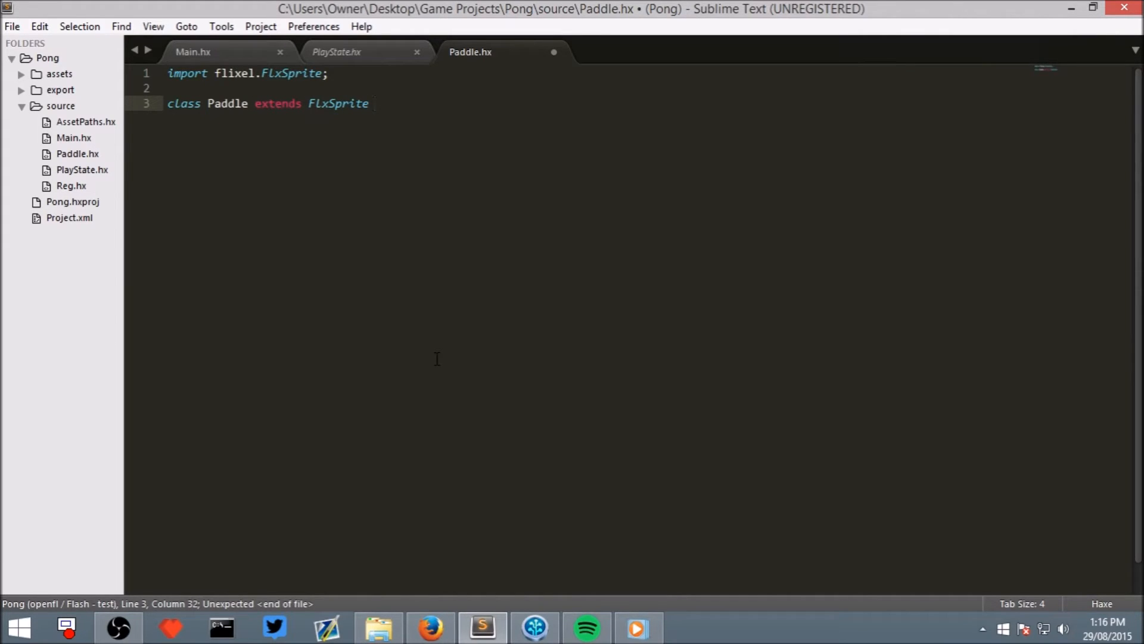
type("{")
key("Return")
key("Return")
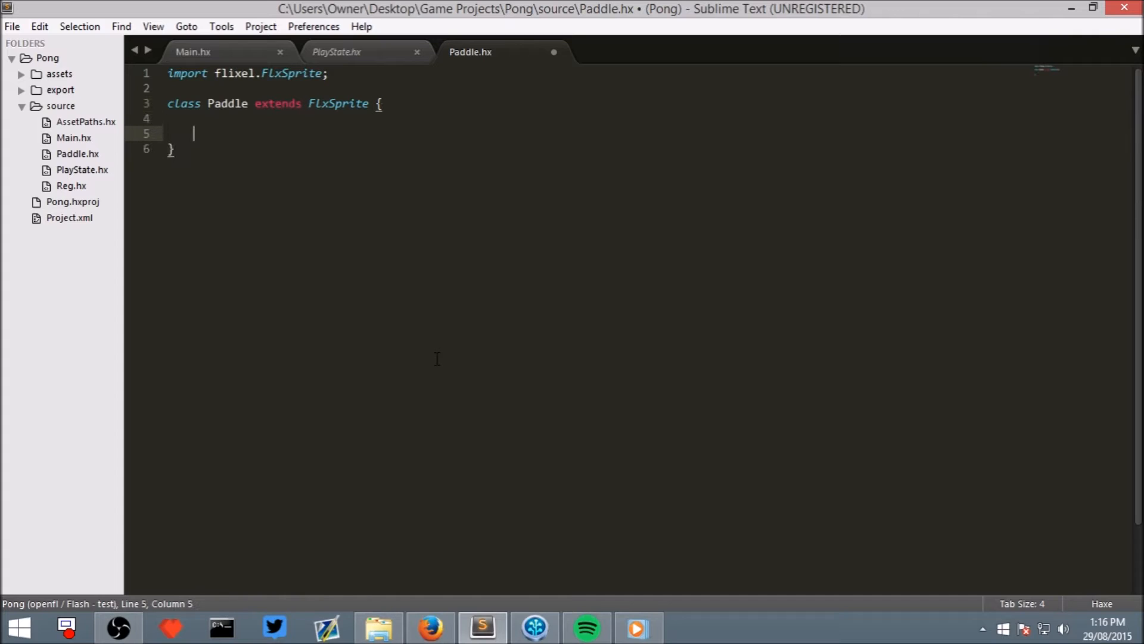
key("Up")
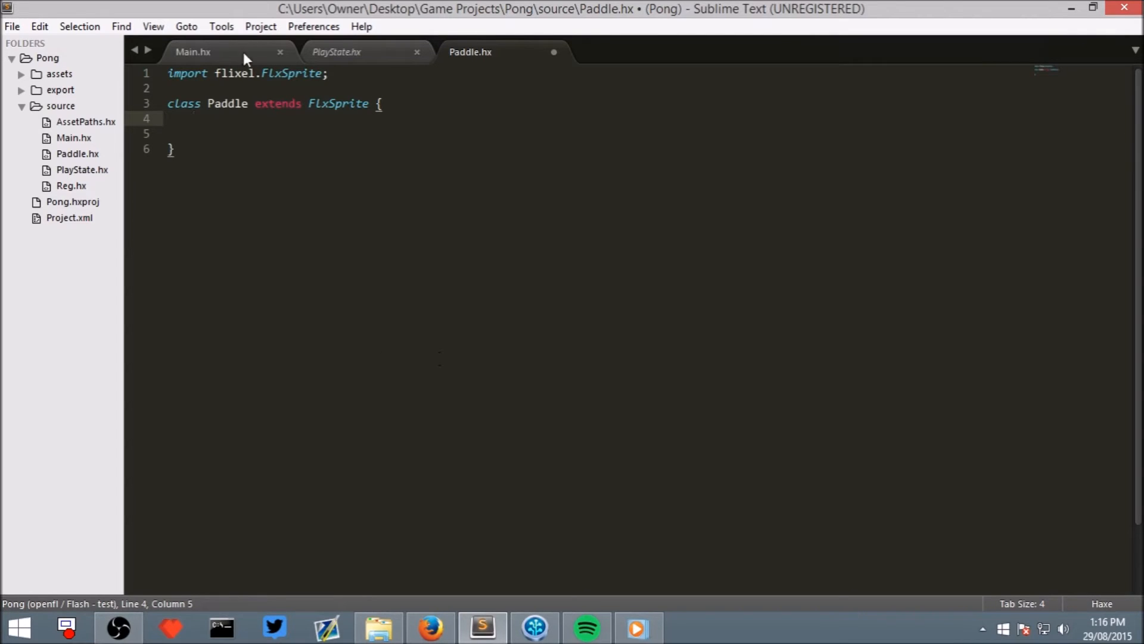
double_click(229, 104)
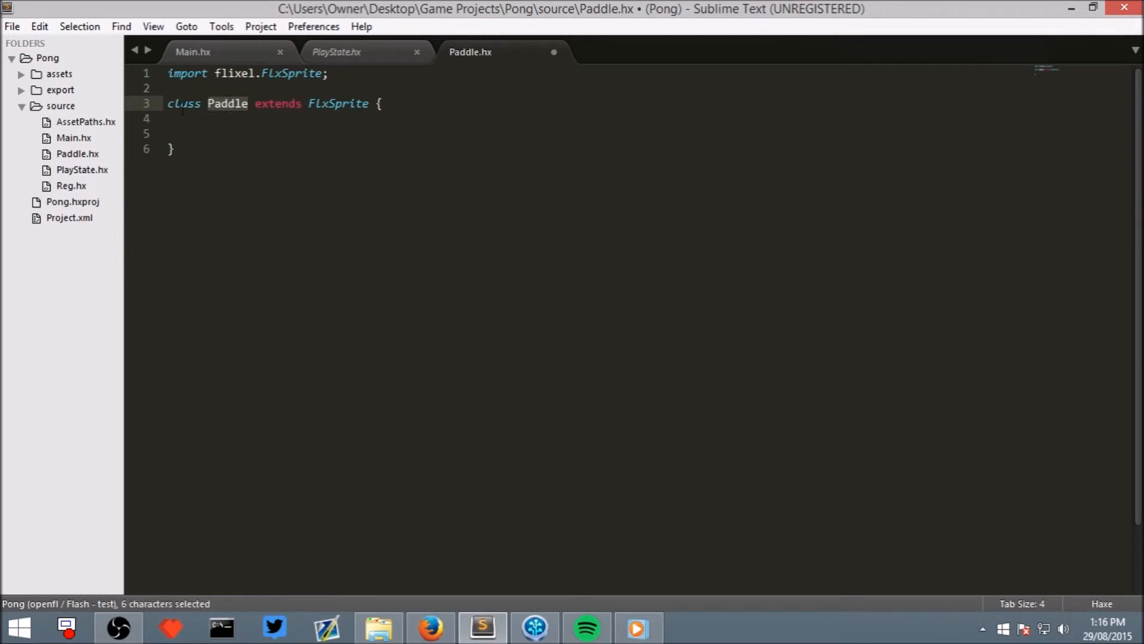
double_click(183, 106)
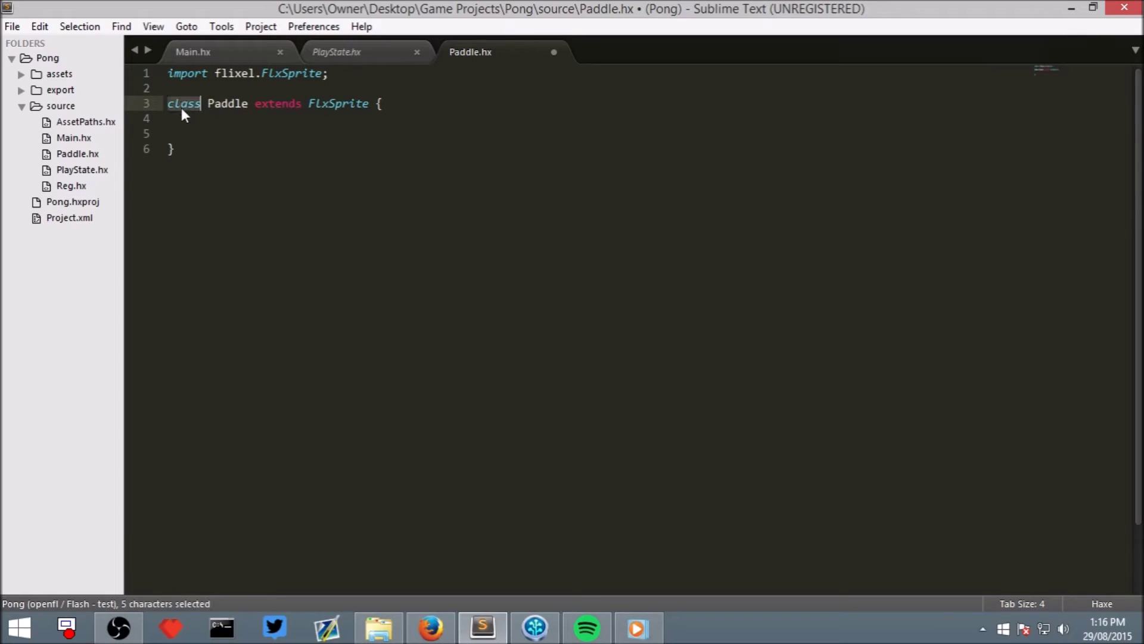
double_click(224, 99)
Highlight FlxSprite to show its matching import, then return to the empty class body.
left_click(348, 104)
double_click(349, 104)
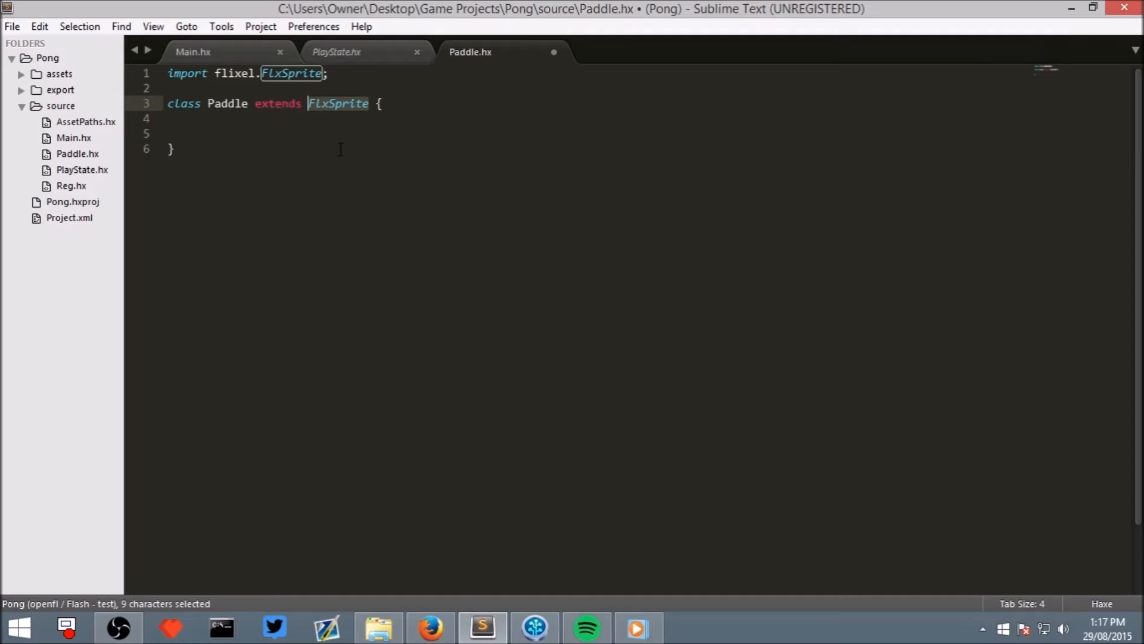
left_click(260, 124)
Write public function new (X,Y) { } inside the class and move into its body.
key("Return")
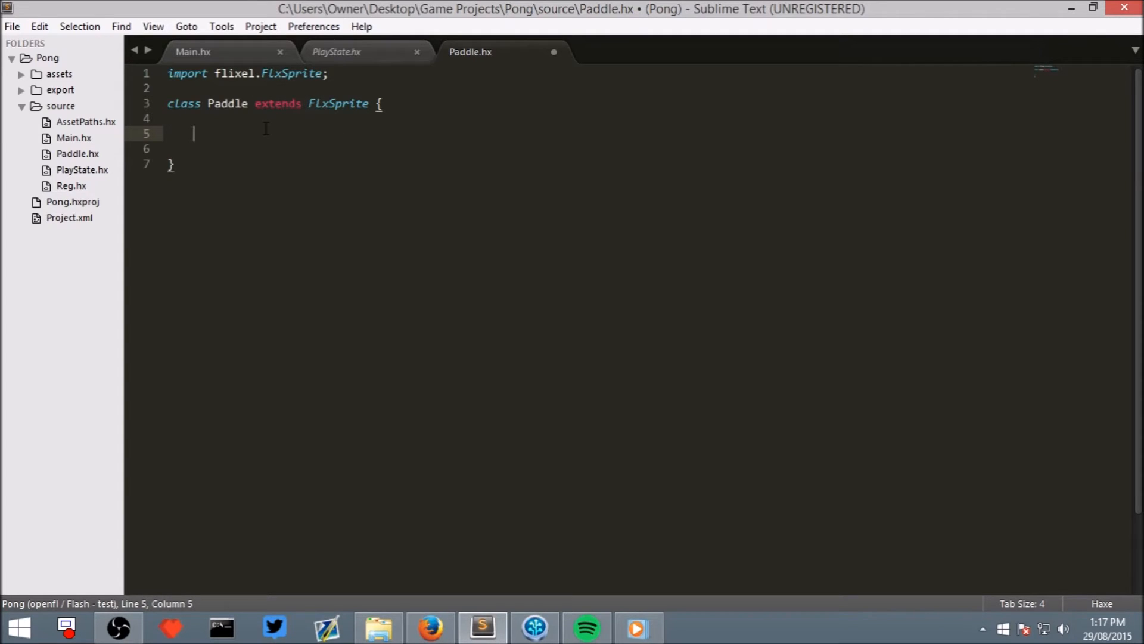
type("public")
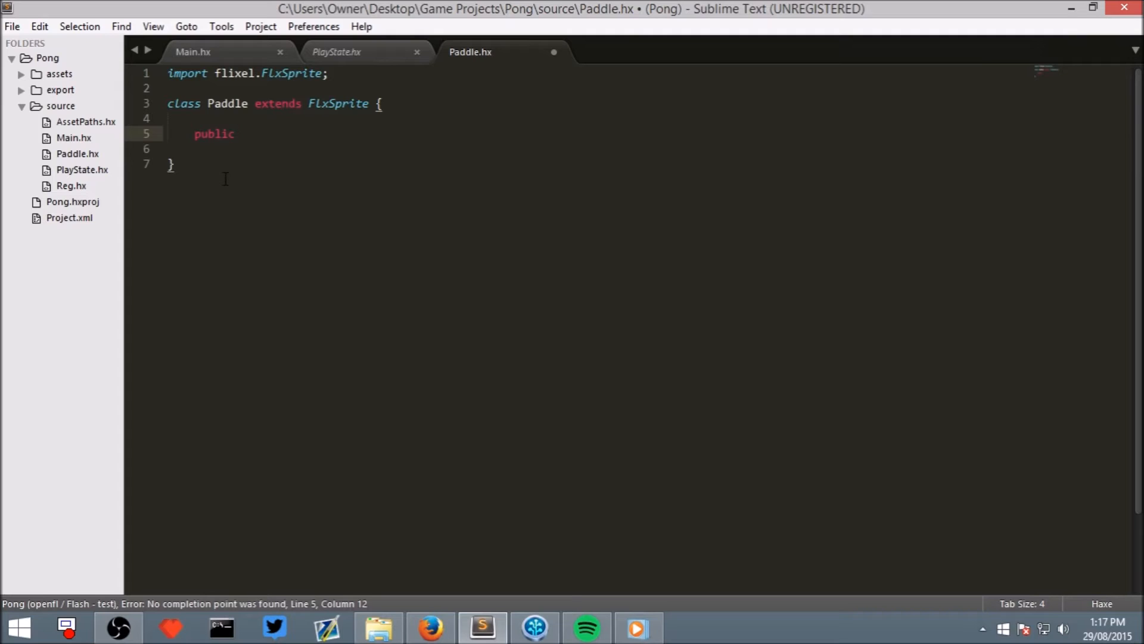
type("f")
type("unction n")
type("ew ")
type("(")
type("X")
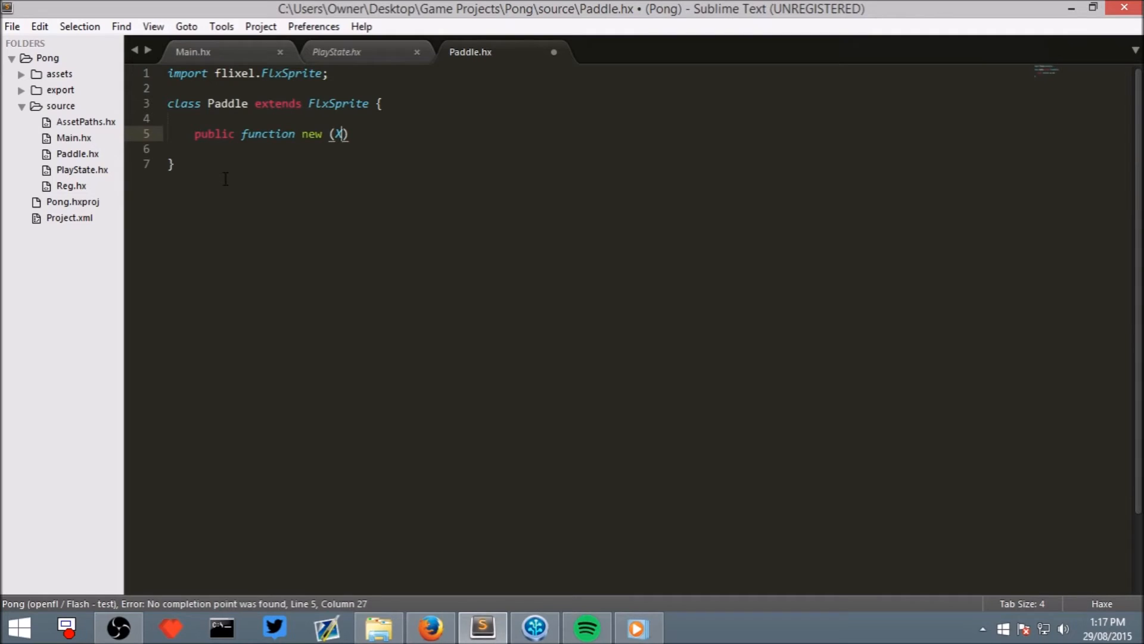
type(",Y)")
type(" {")
key("Return")
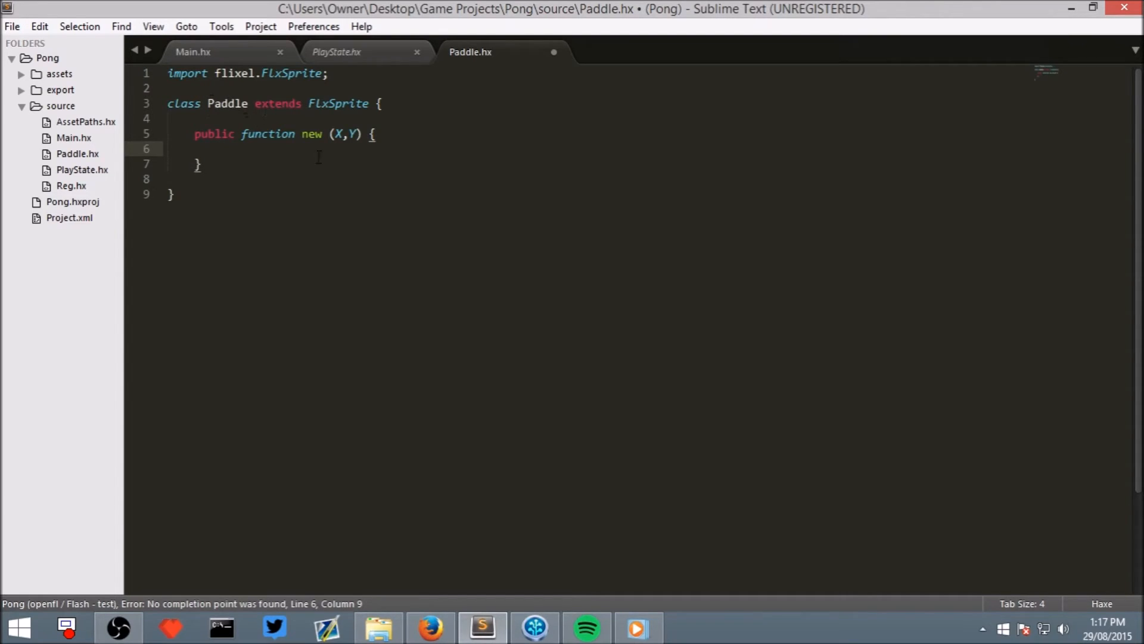
left_click_drag(335, 134, 354, 134)
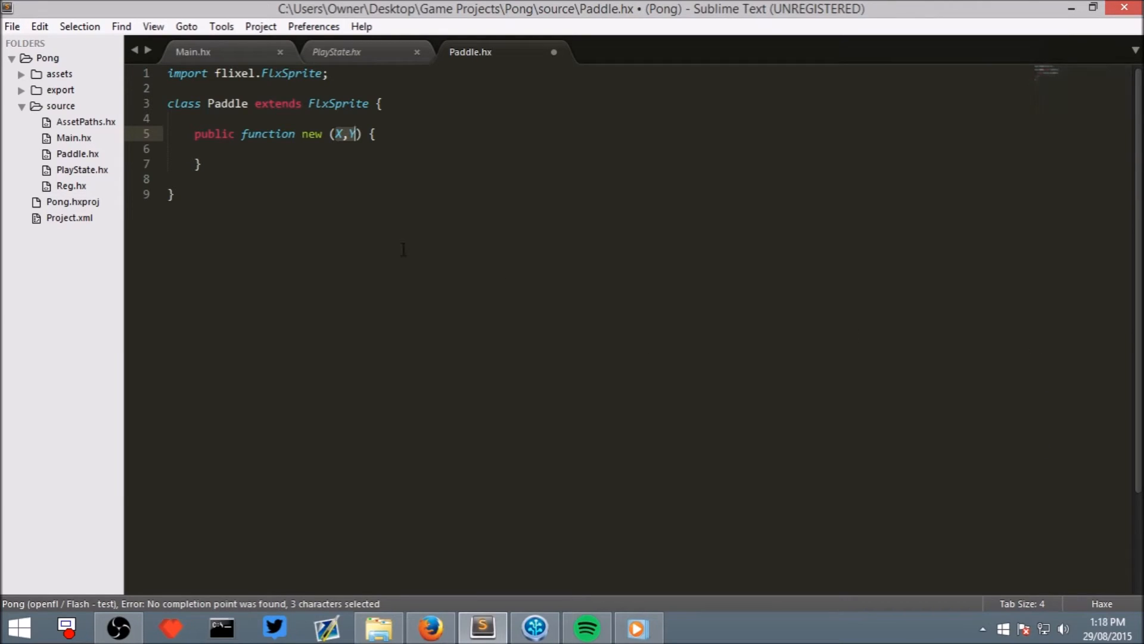
left_click(288, 150)
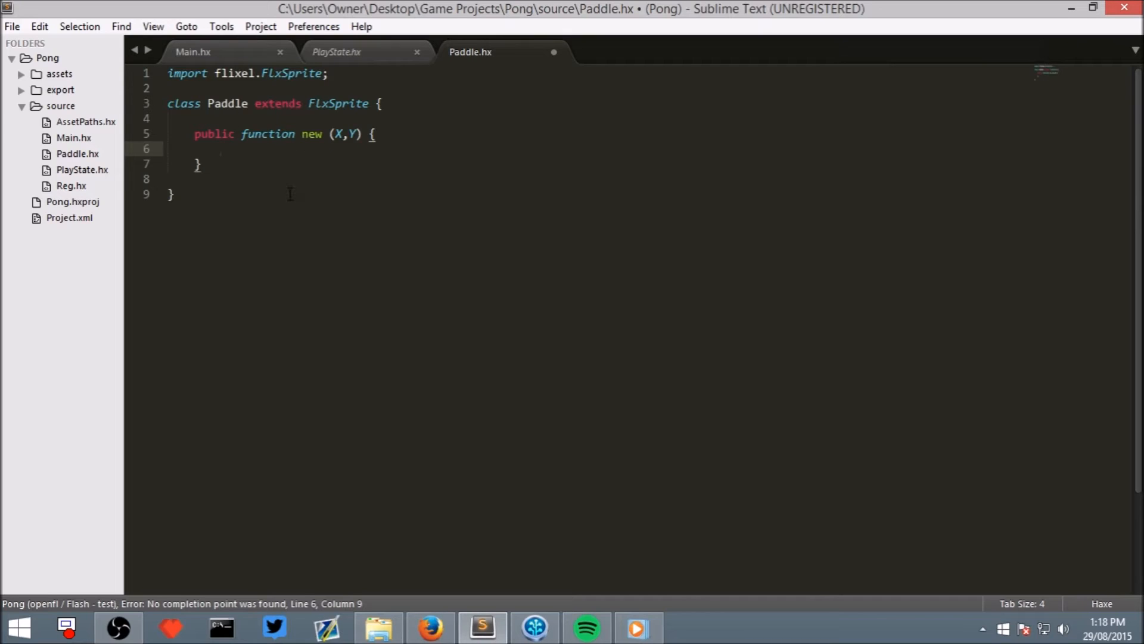
type("s")
type("uper(")
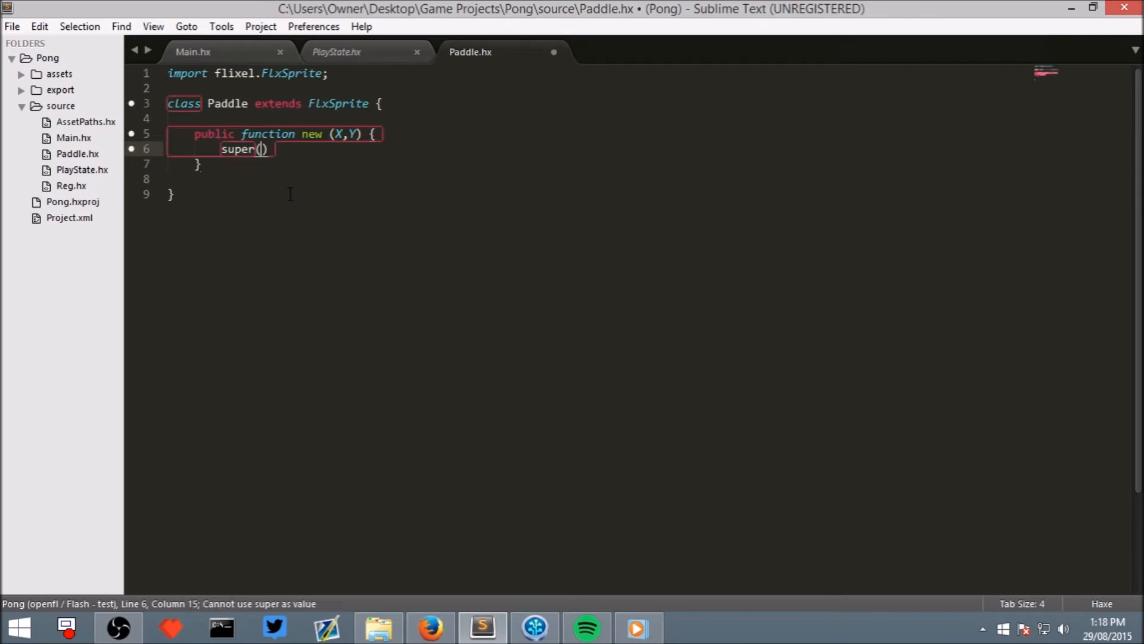
type("X,Y")
type(")")
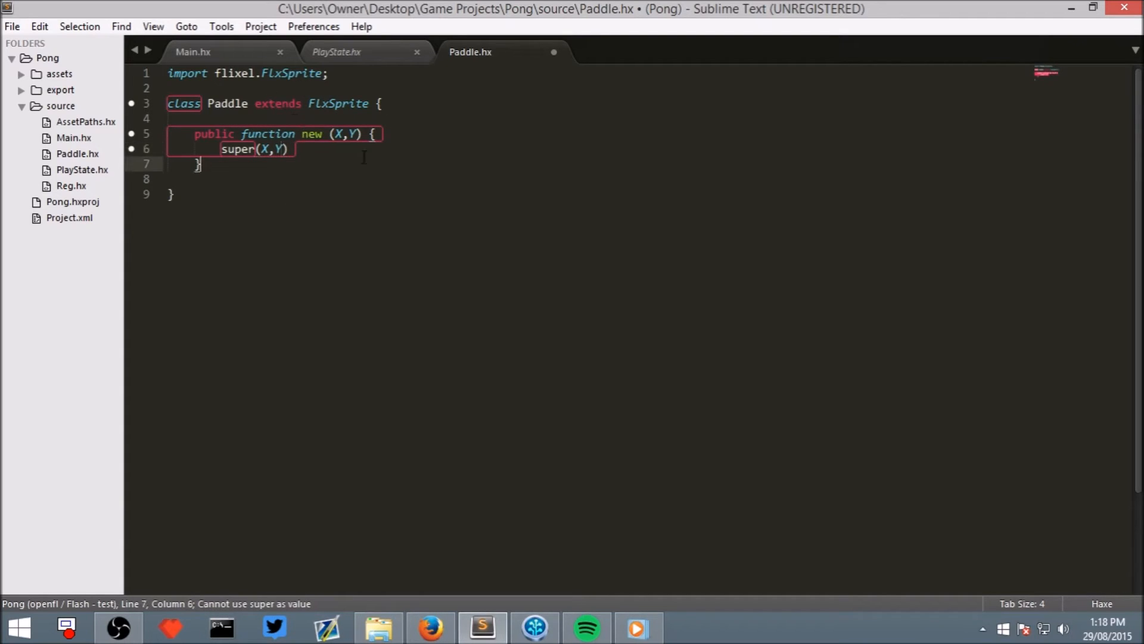
type(";")
Complete the super(X,Y); call and move below the constructor to make room for another method.
key("Return")
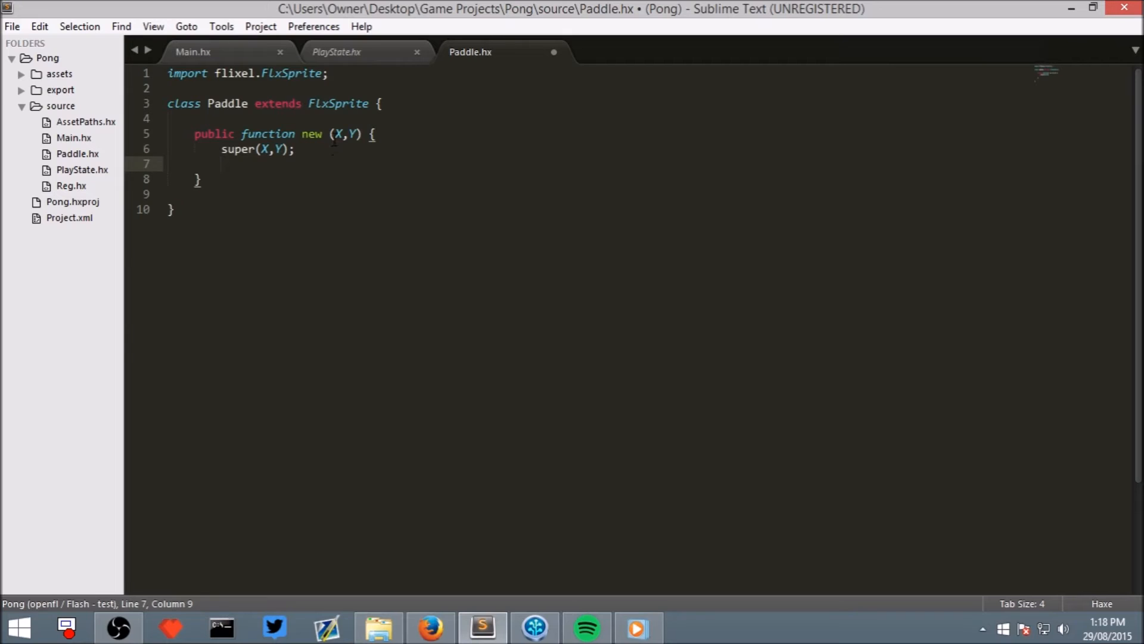
left_click_drag(333, 134, 357, 134)
right_click(338, 192)
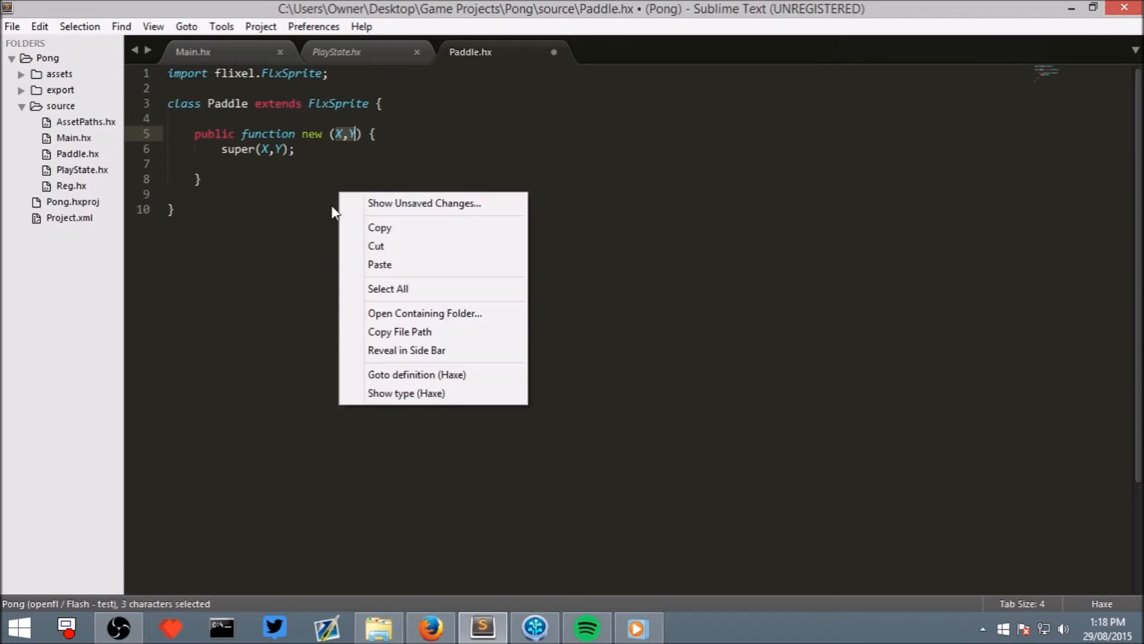
left_click(309, 189)
left_click(301, 165)
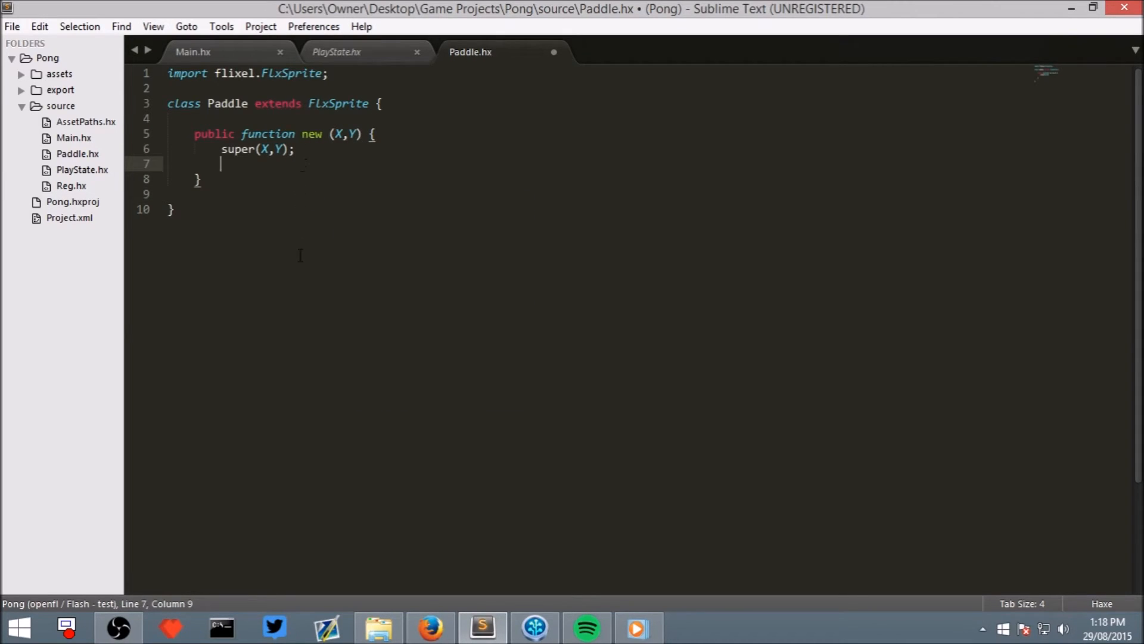
key("Down")
Write an empty override public function update () { } below the constructor, then return inside the constructor.
key("Return")
key("Return")
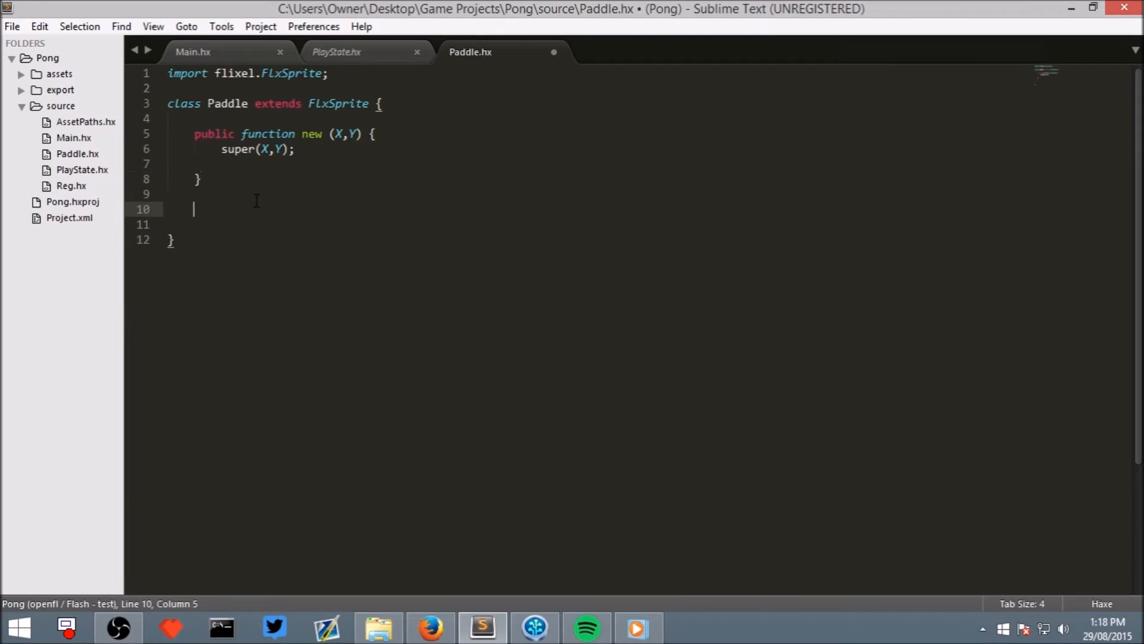
type("overr")
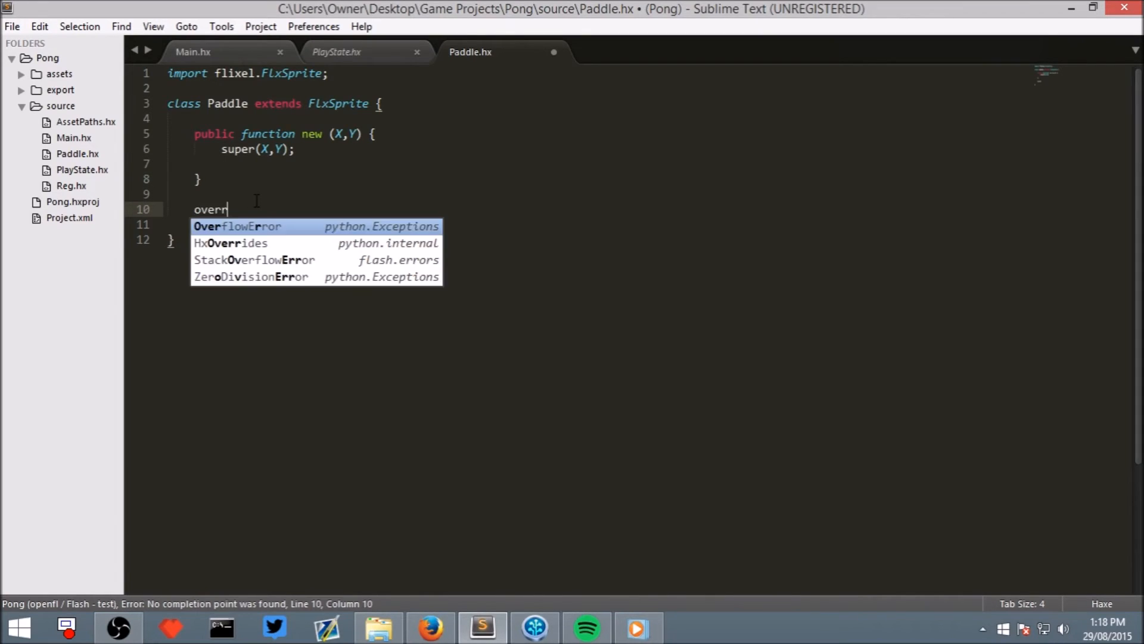
type("ide")
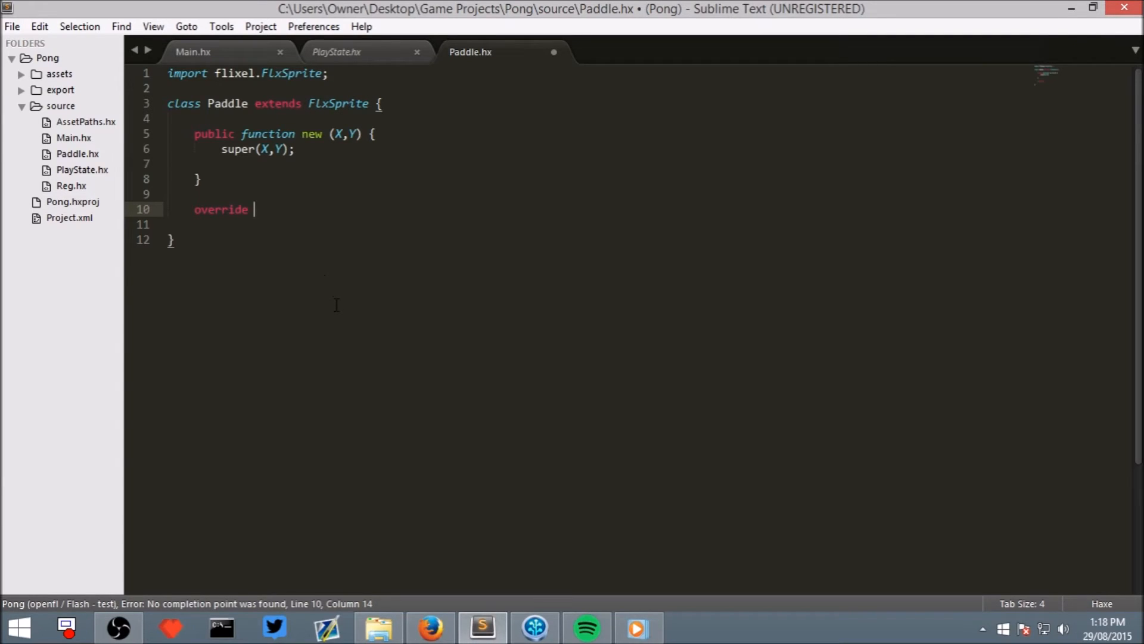
type("public f")
type("unction u")
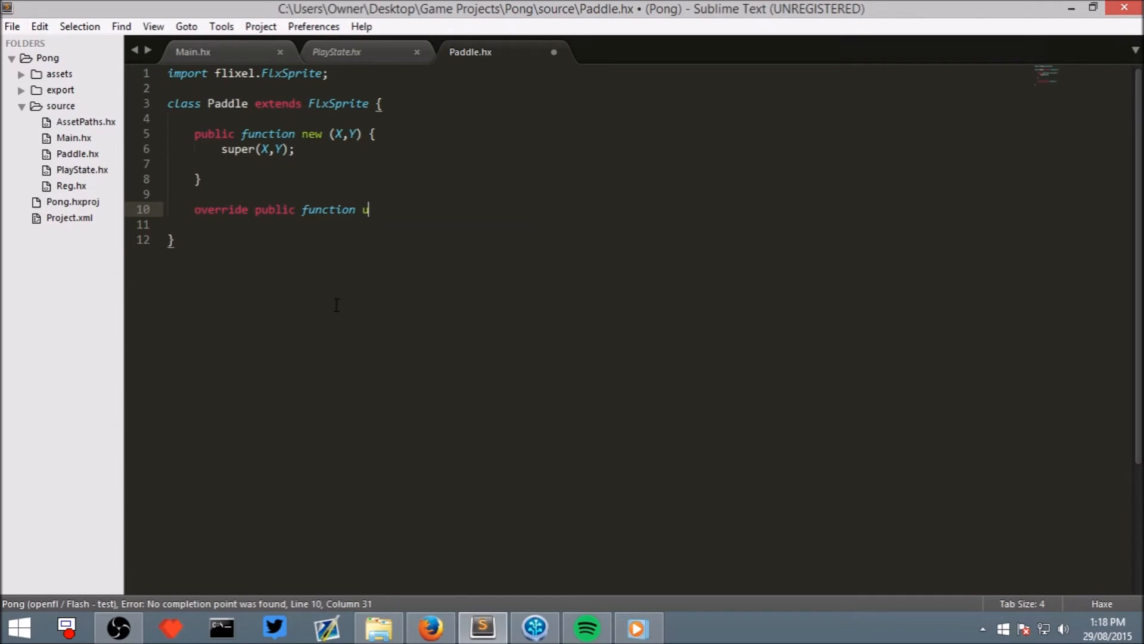
type("pdate")
type(" () ")
type("{")
key("Return")
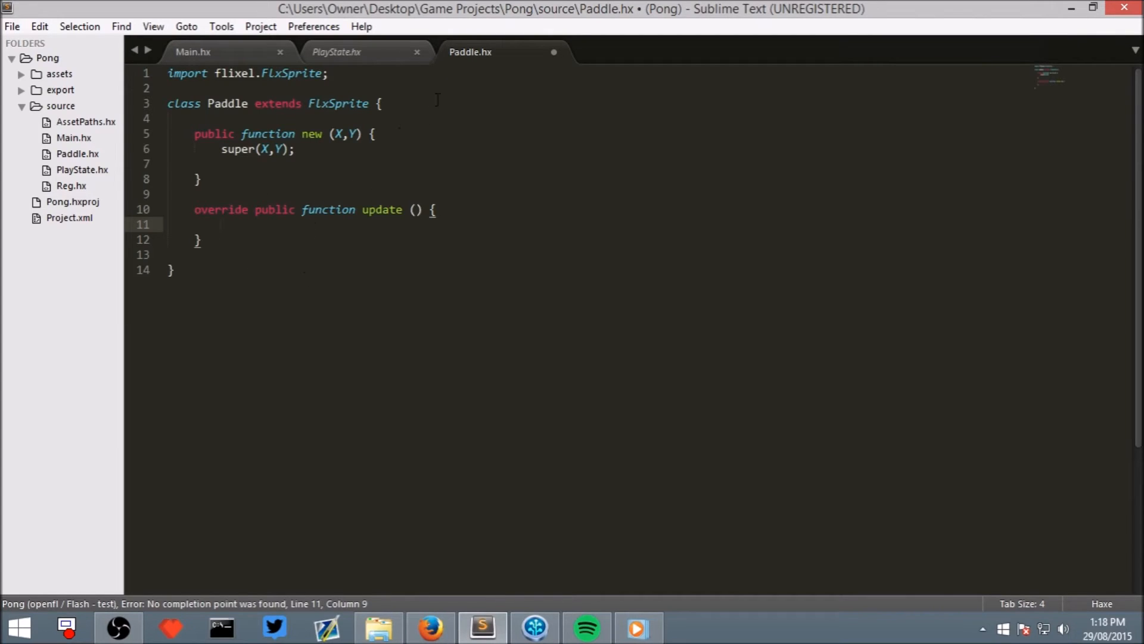
left_click(275, 157)
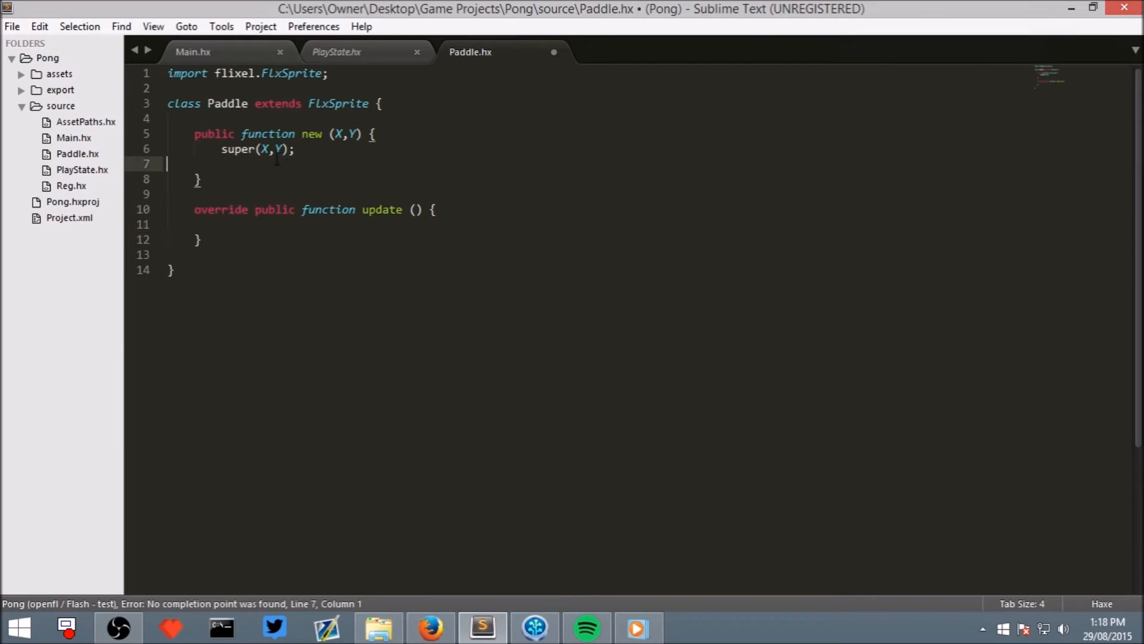
left_click_drag(277, 296, 180, 88)
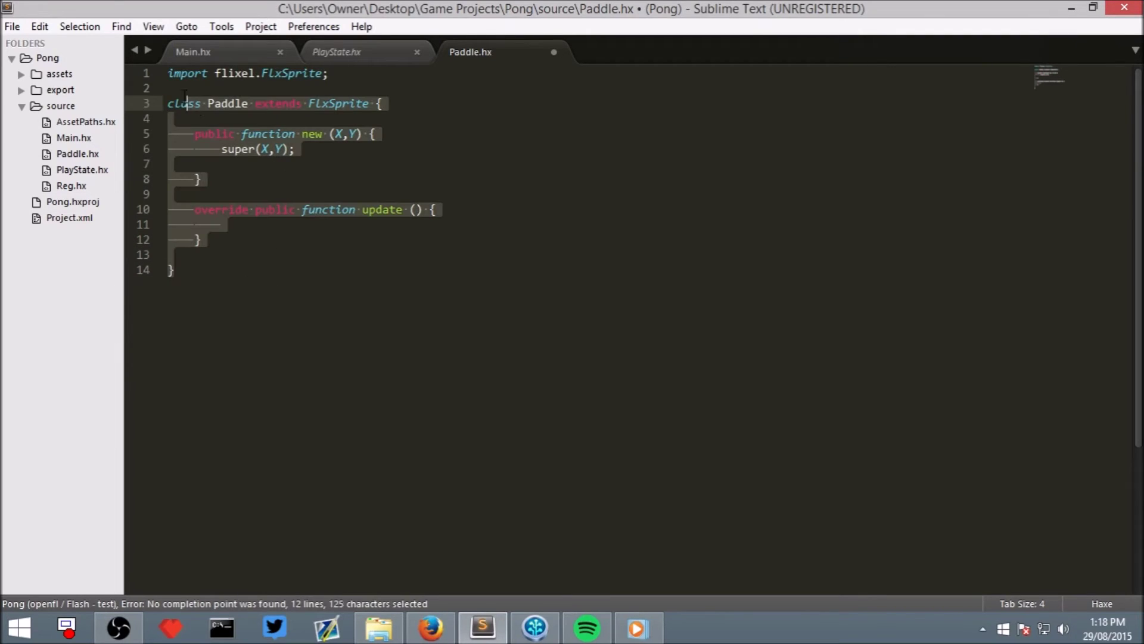
left_click(323, 199)
left_click(286, 167)
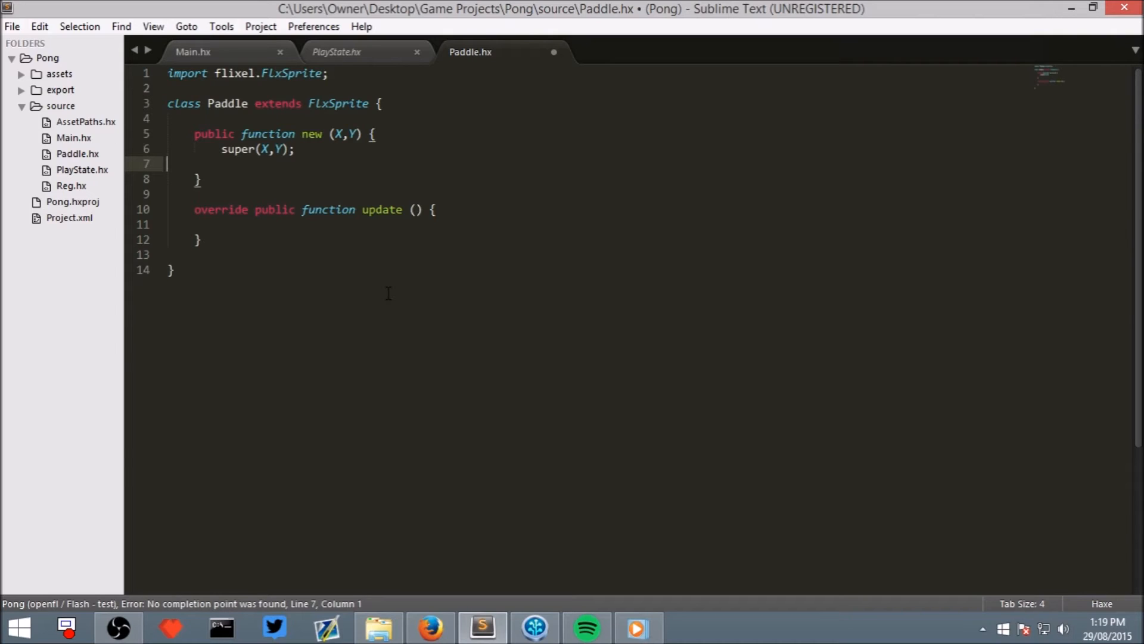
Add an indented line after super and type makeGraphic(10,100, using autocomplete.
key("Tab")
key("Tab")
key("Return")
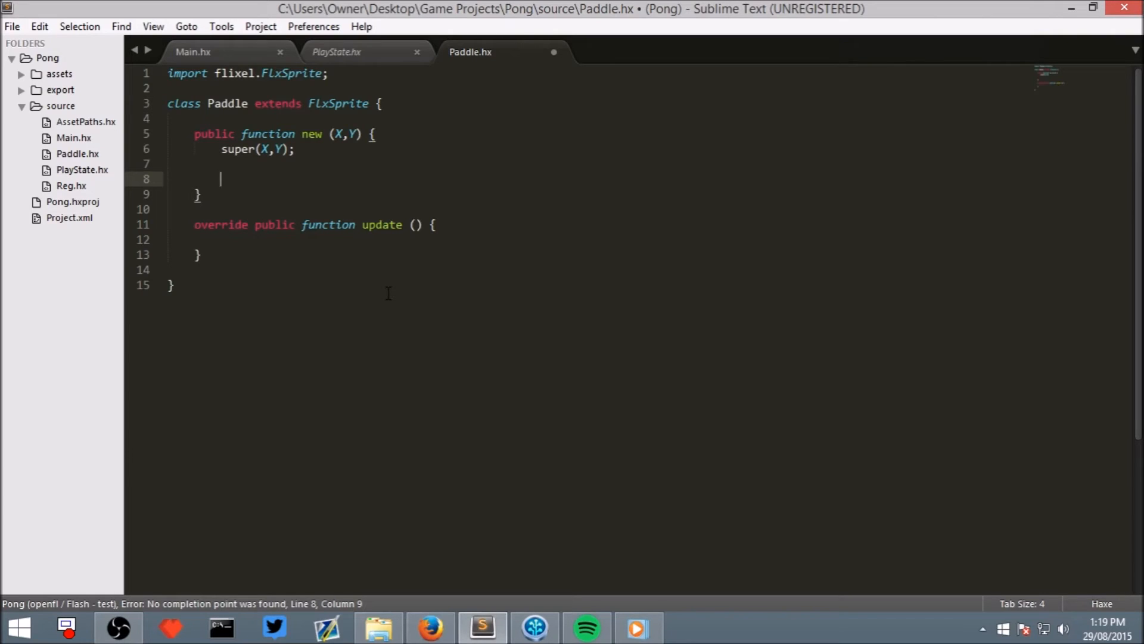
type("m")
type("ake")
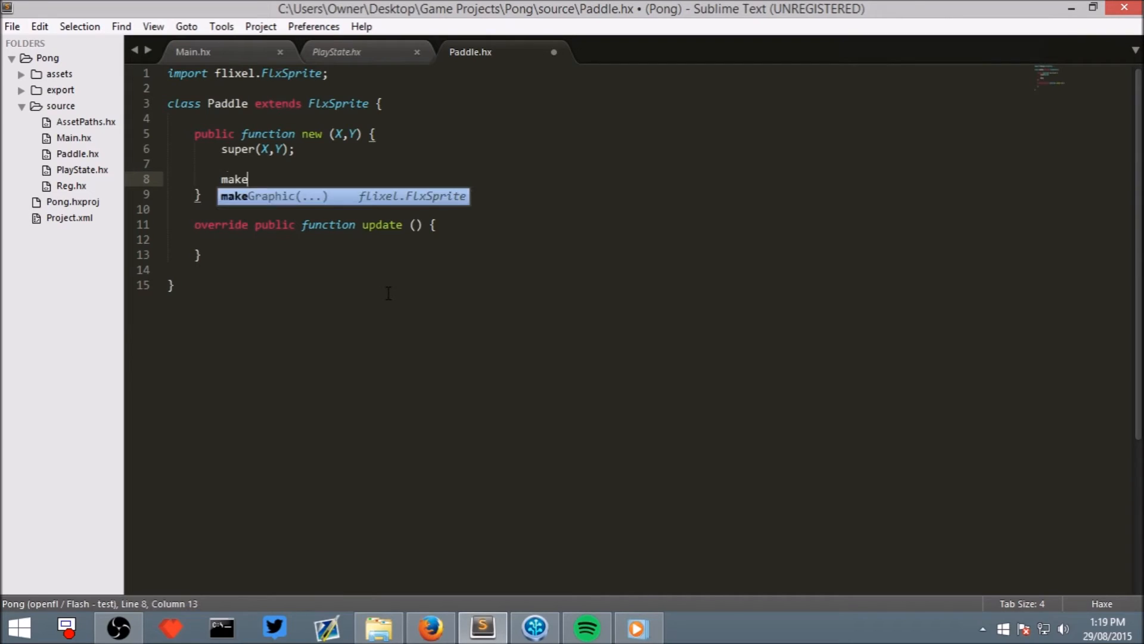
type("Graph")
type("ic")
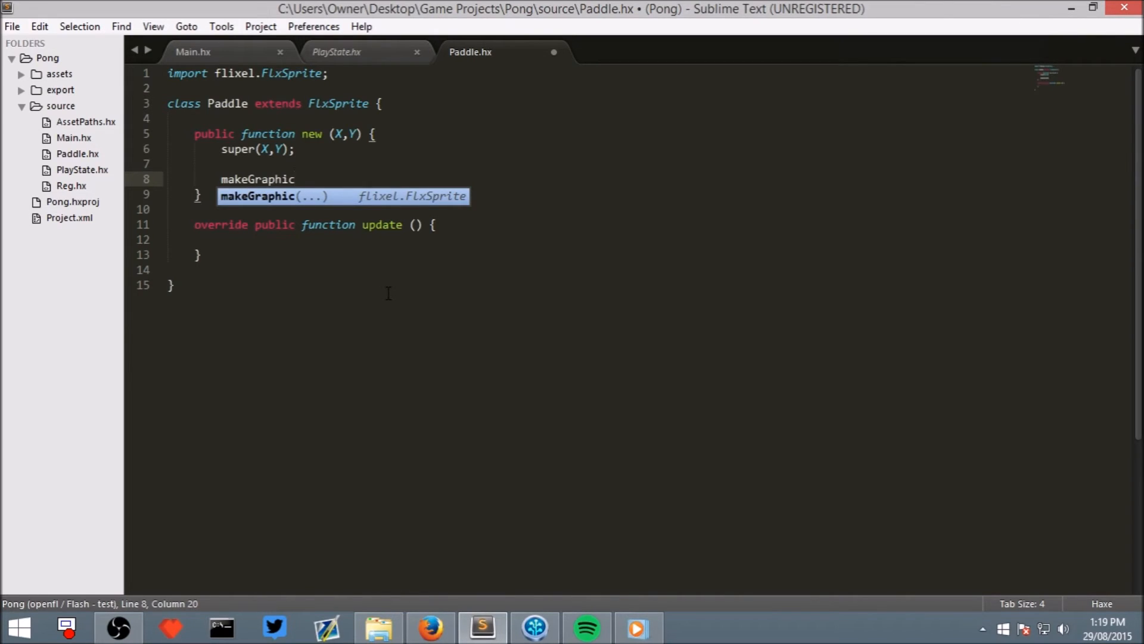
type("(")
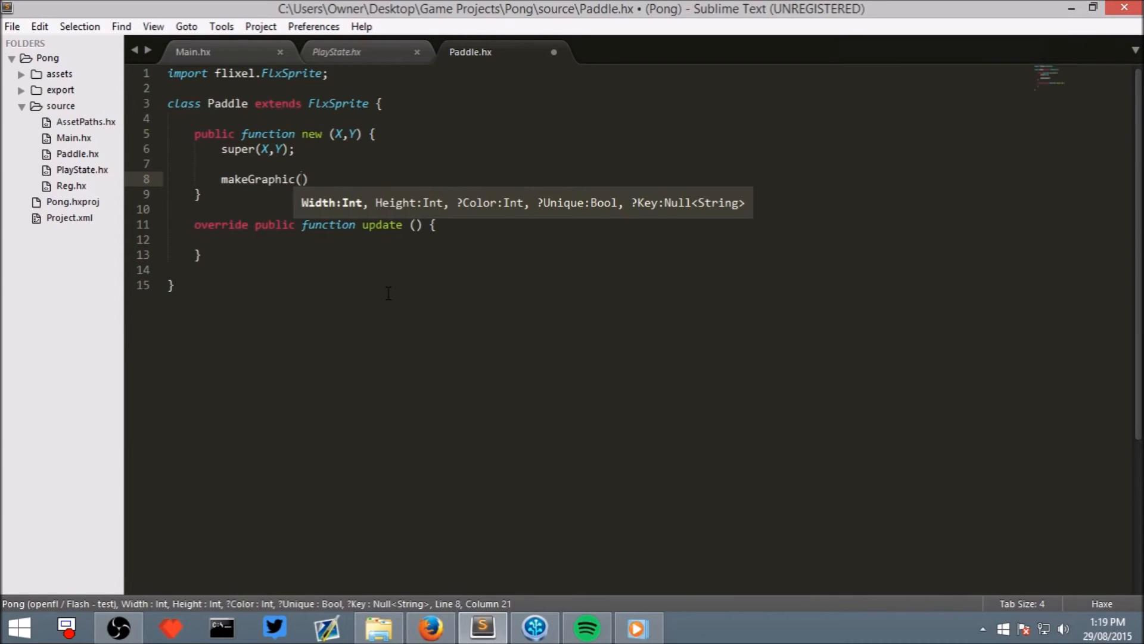
type("10")
type(",")
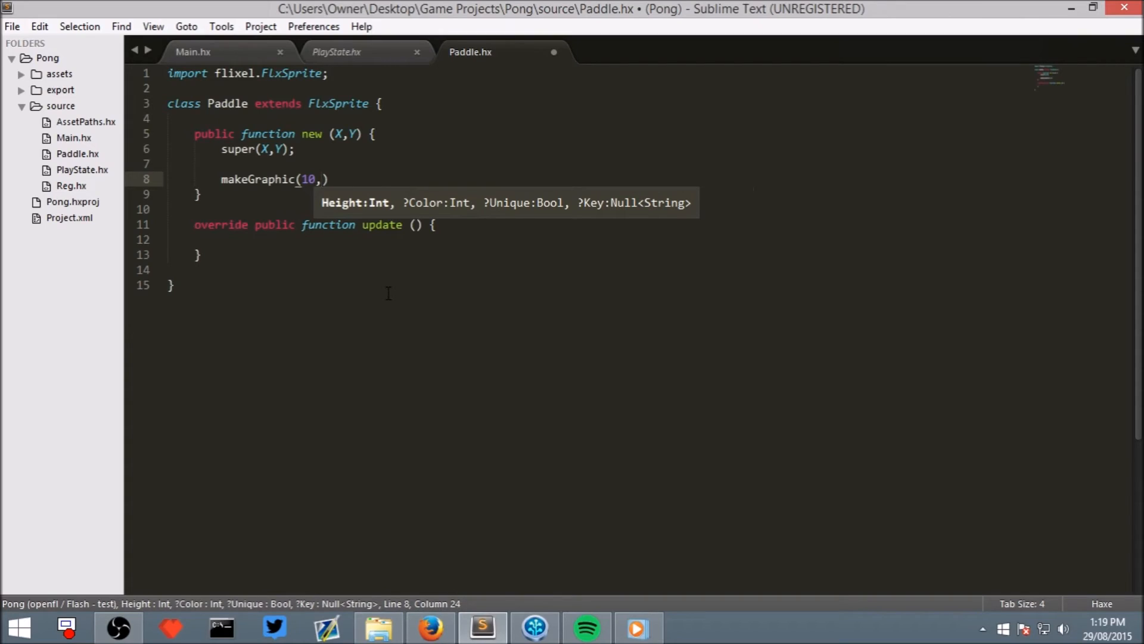
type("100")
type(",")
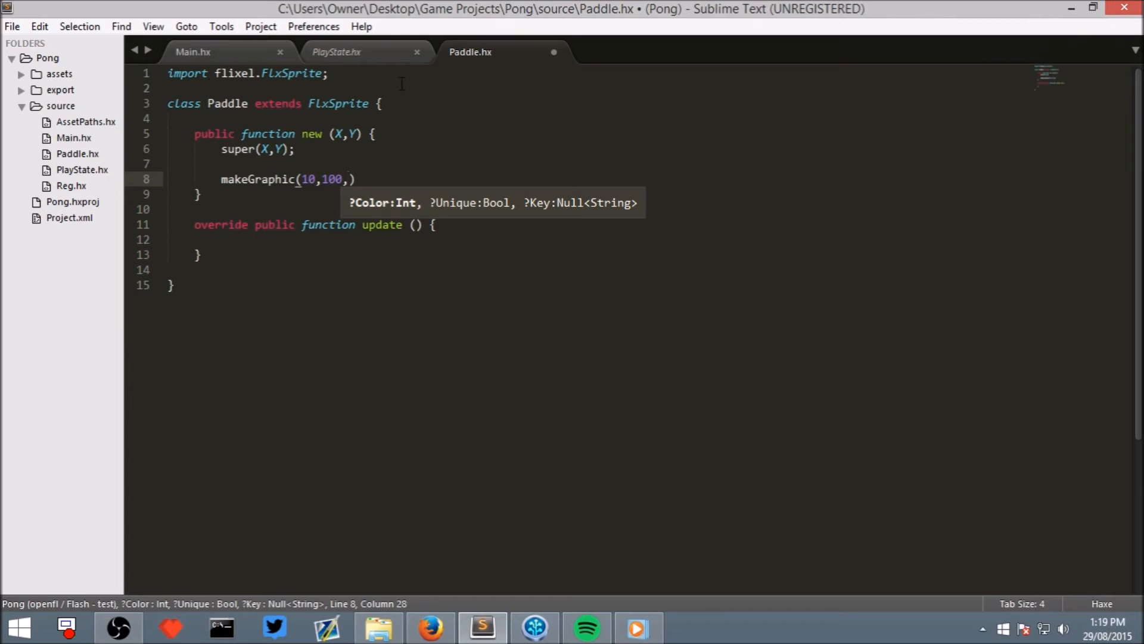
left_click(327, 75)
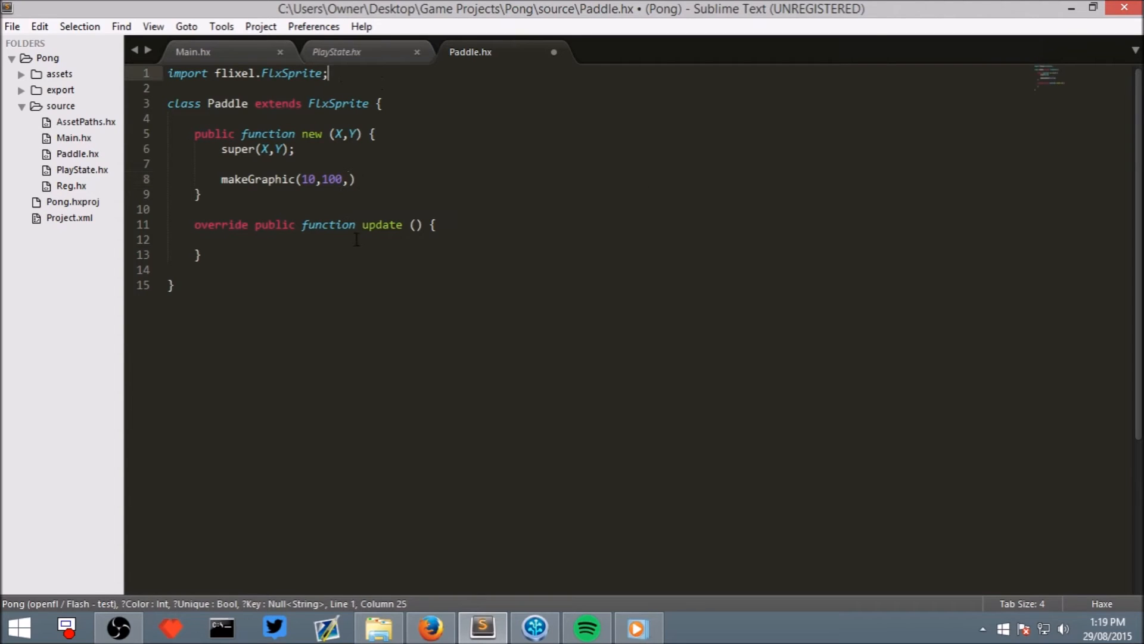
Import flixel.util.FlxColor on line 2 of Paddle.hx, below the FlxSprite import.
key("Return")
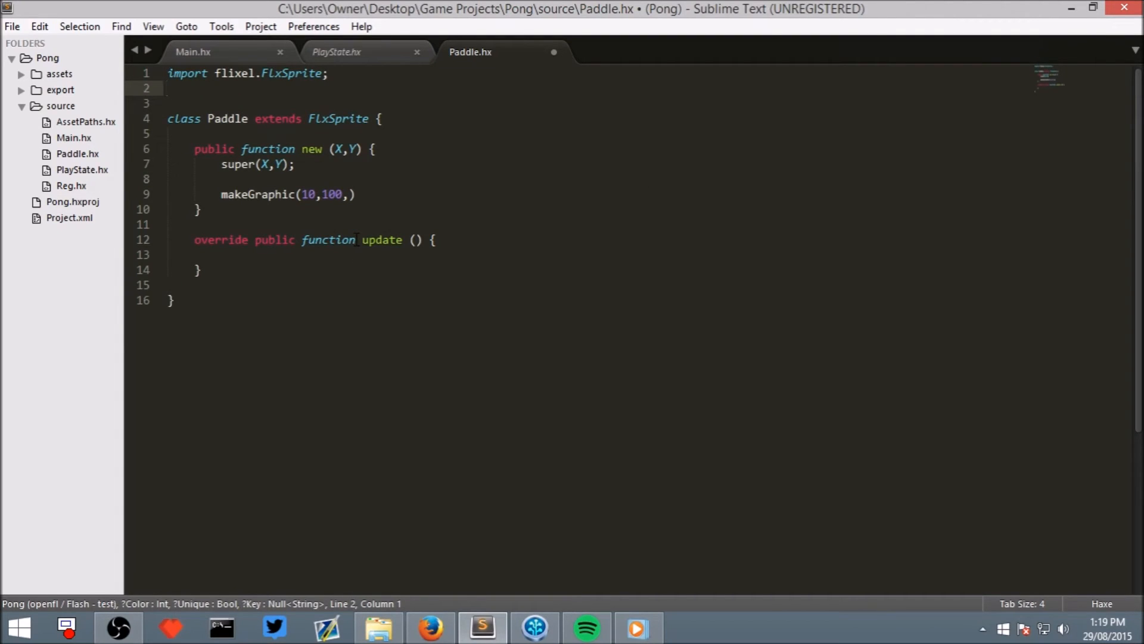
type("import ")
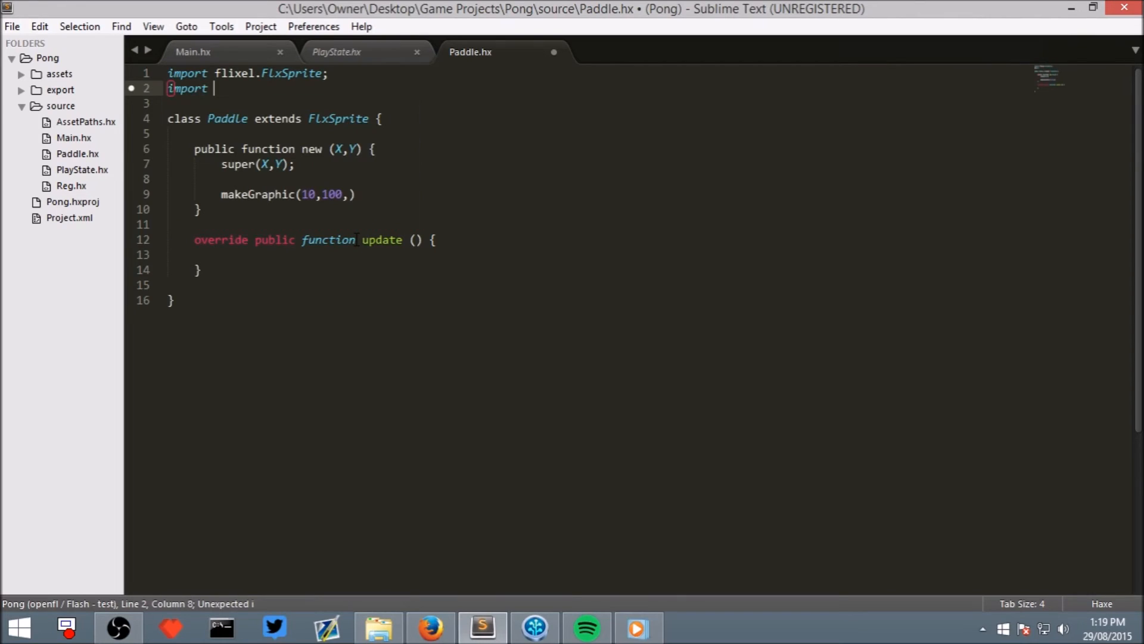
type("flixel.")
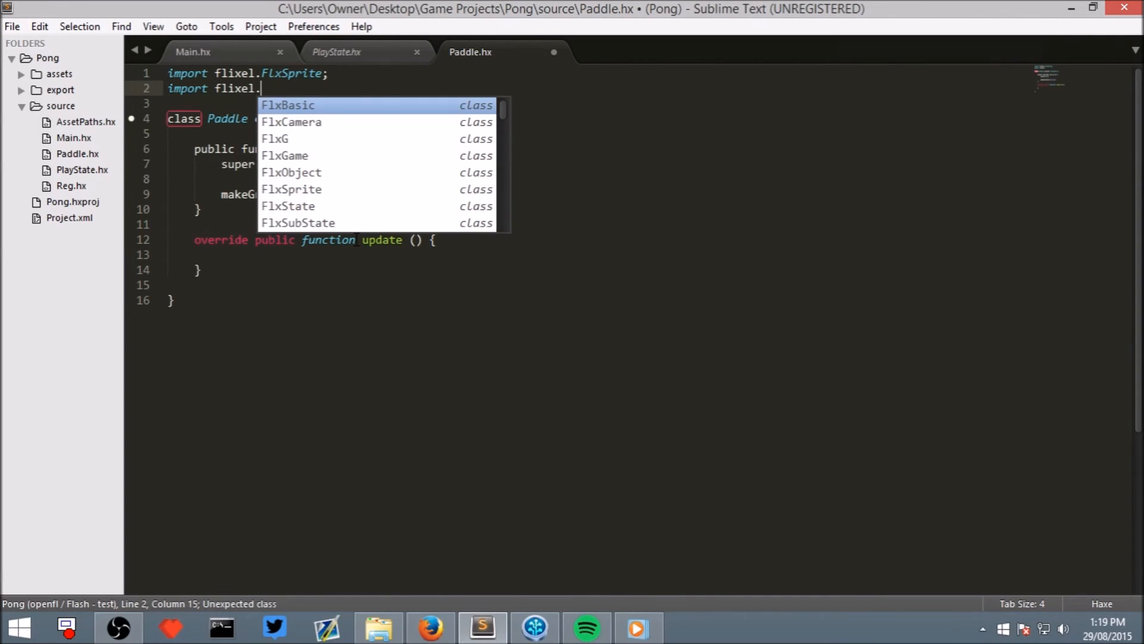
type("uti")
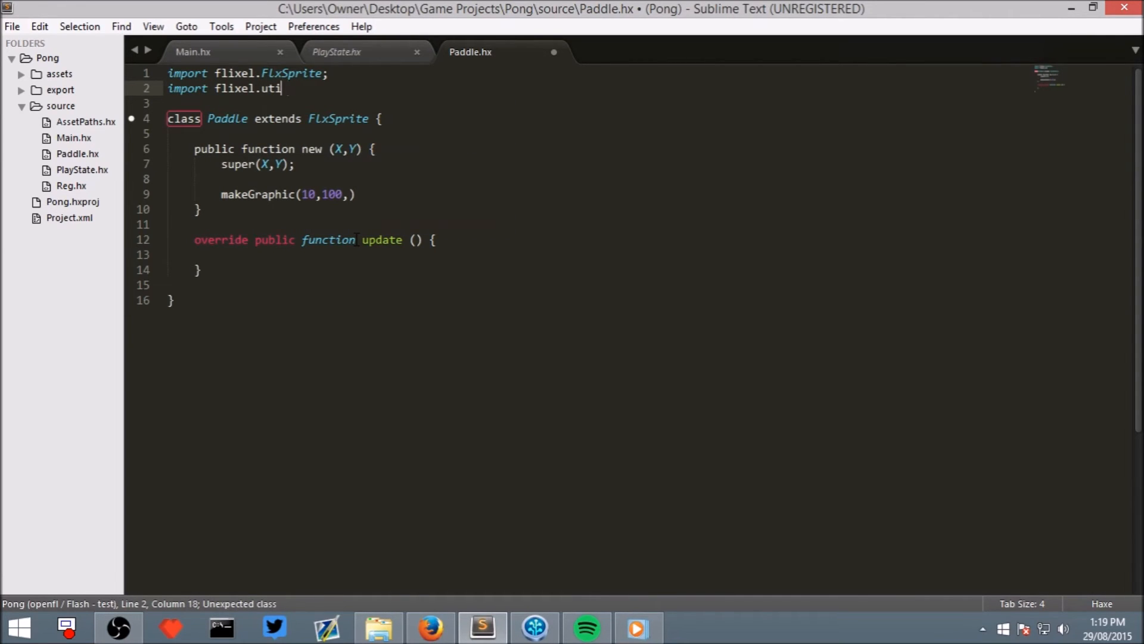
type("l.Flx")
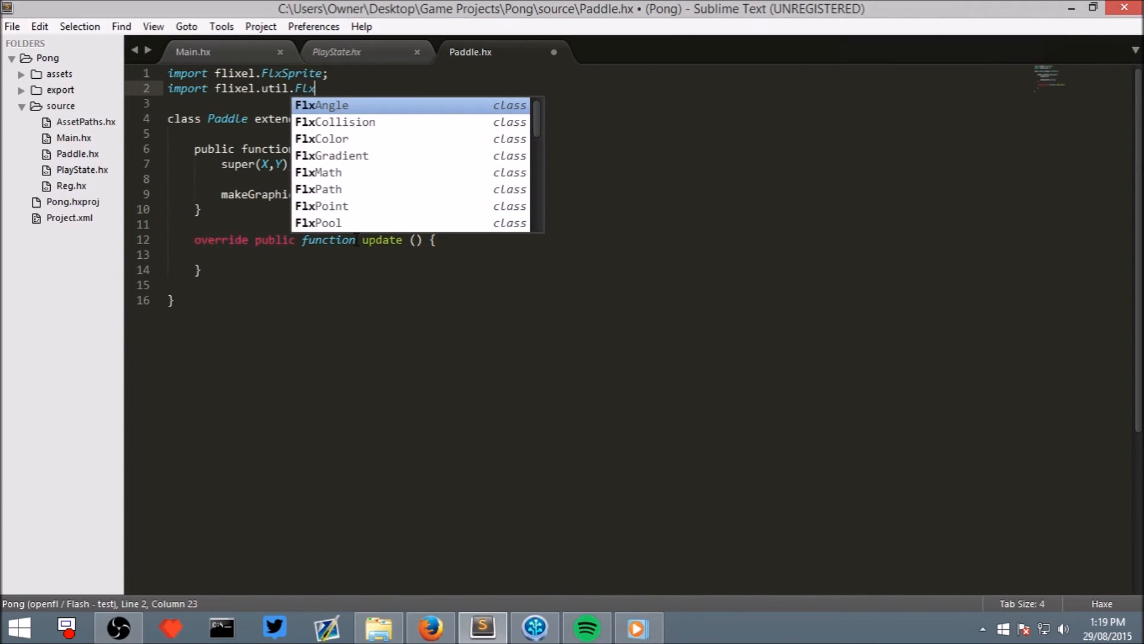
type("Color")
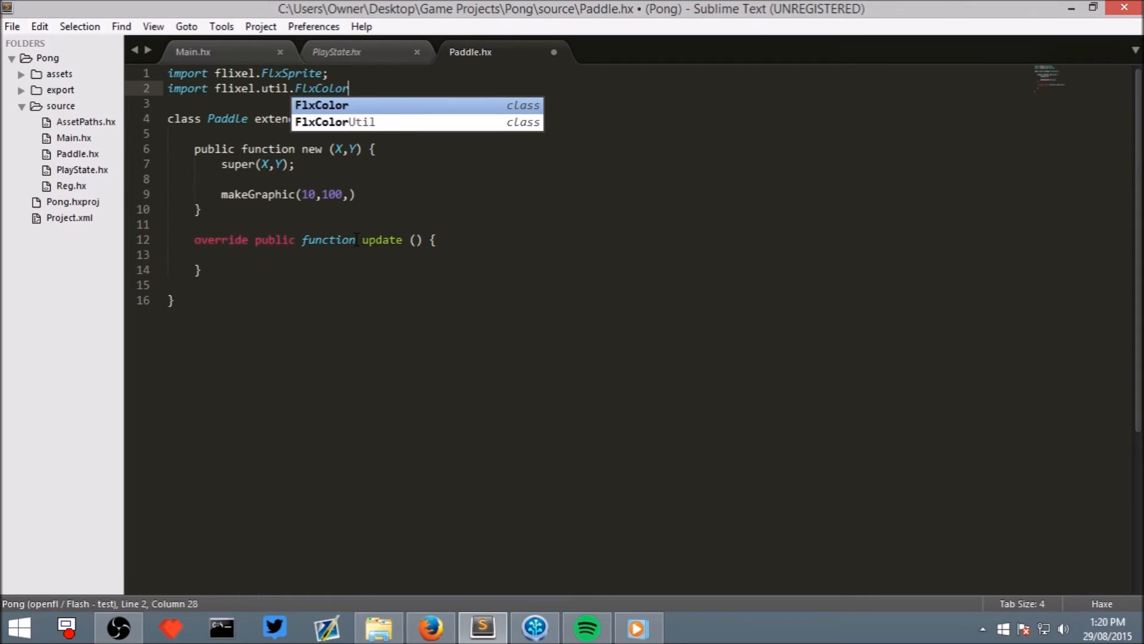
type(";")
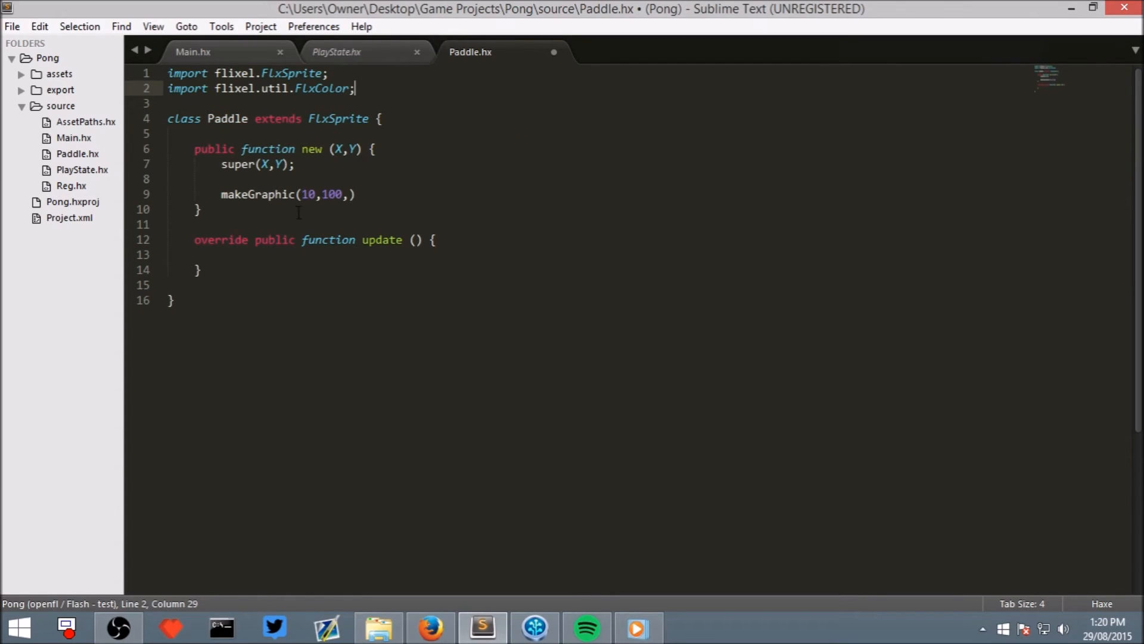
left_click(349, 194)
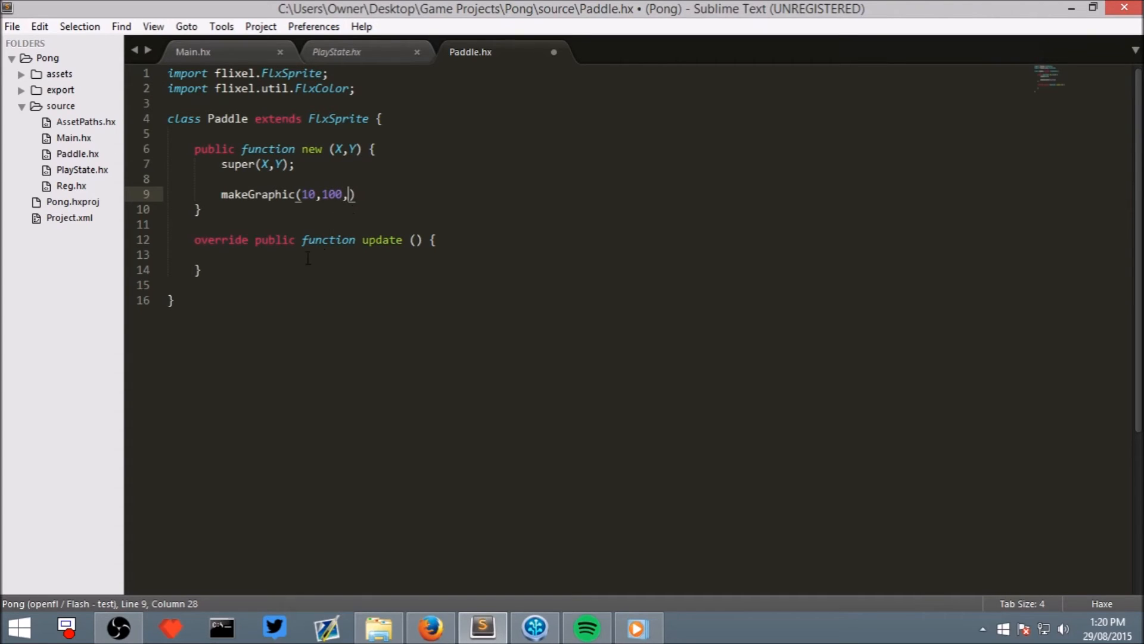
type("F")
type("lxCol")
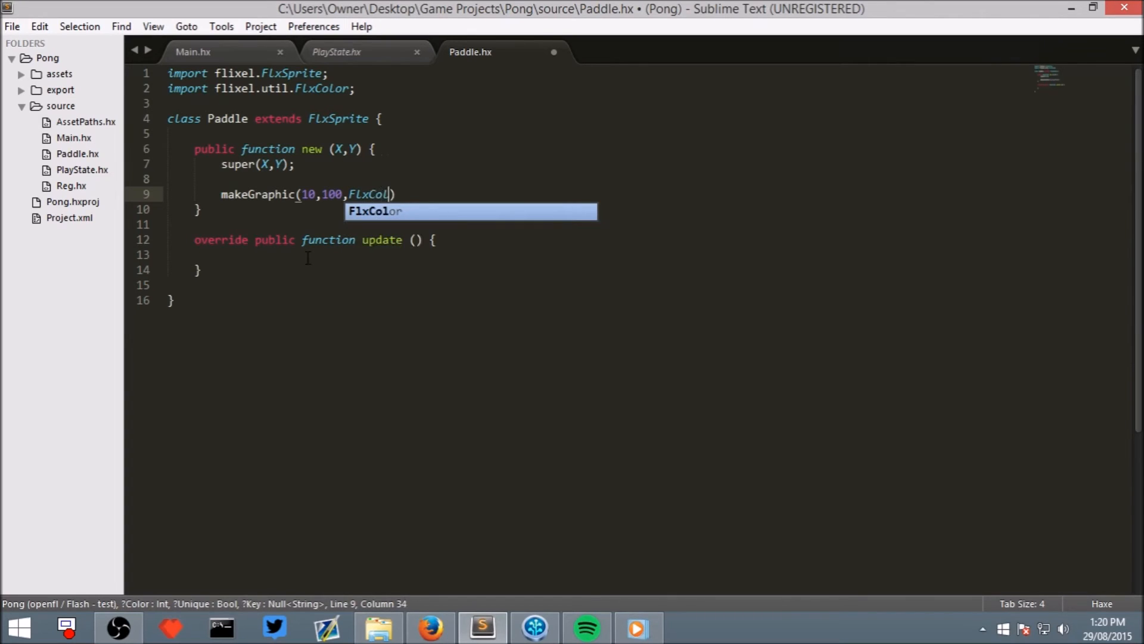
type("or.")
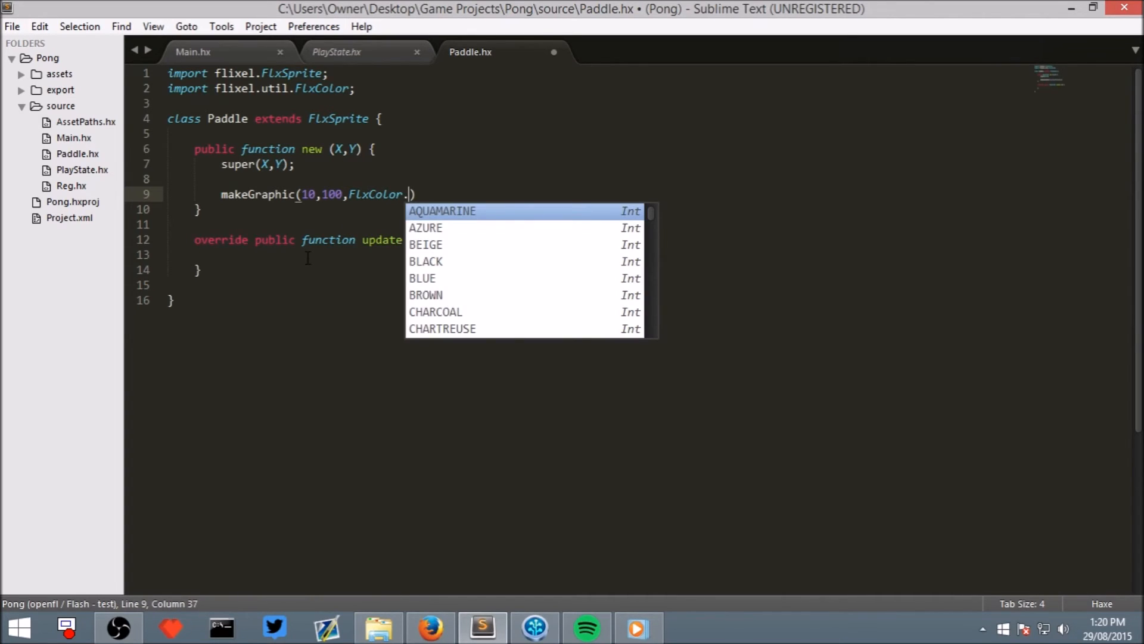
mouse_move(654, 210)
left_mouse_down()
mouse_move(649, 284)
mouse_move(652, 188)
left_mouse_up()
type("WHITE")
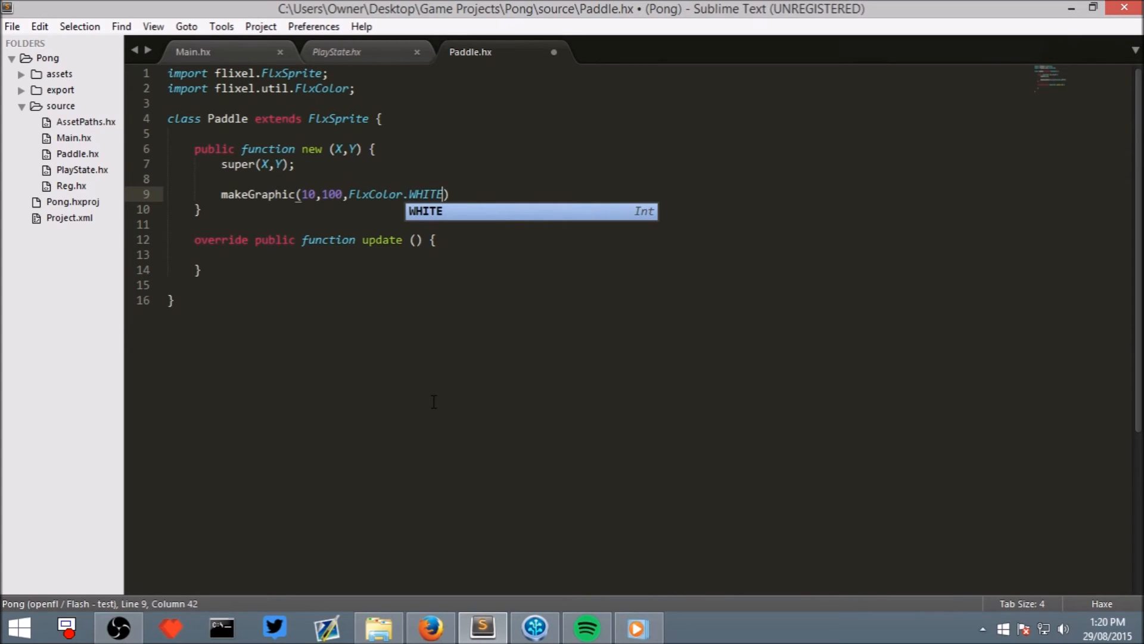
type(");")
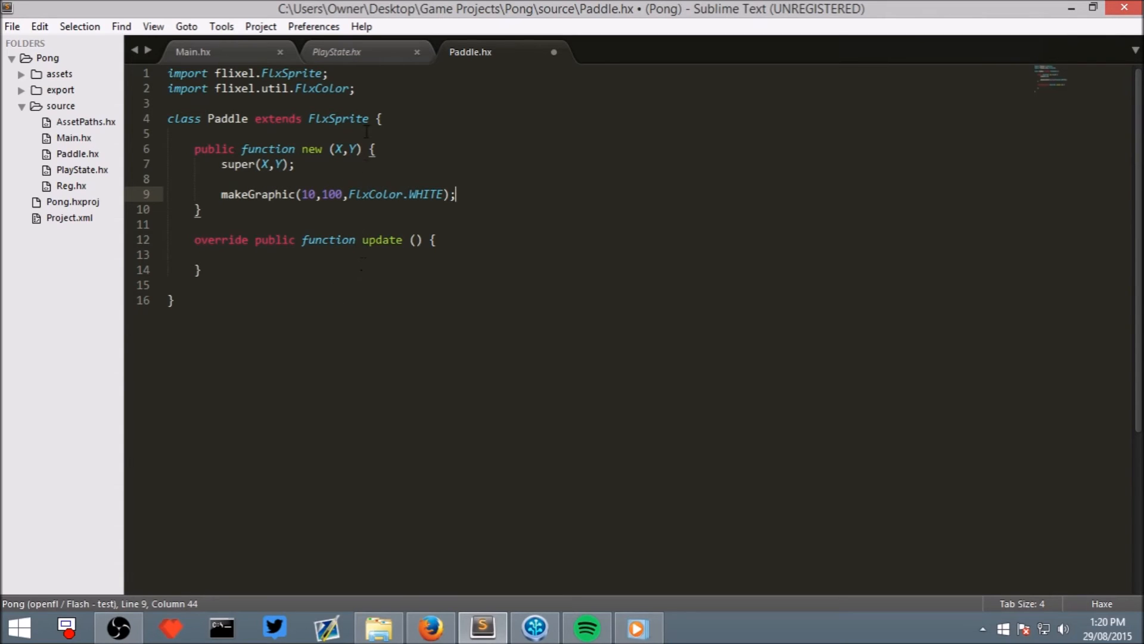
Pass FlxColor.WHITE as the colour of the 10 by 100 makeGraphic call.
left_click(344, 48)
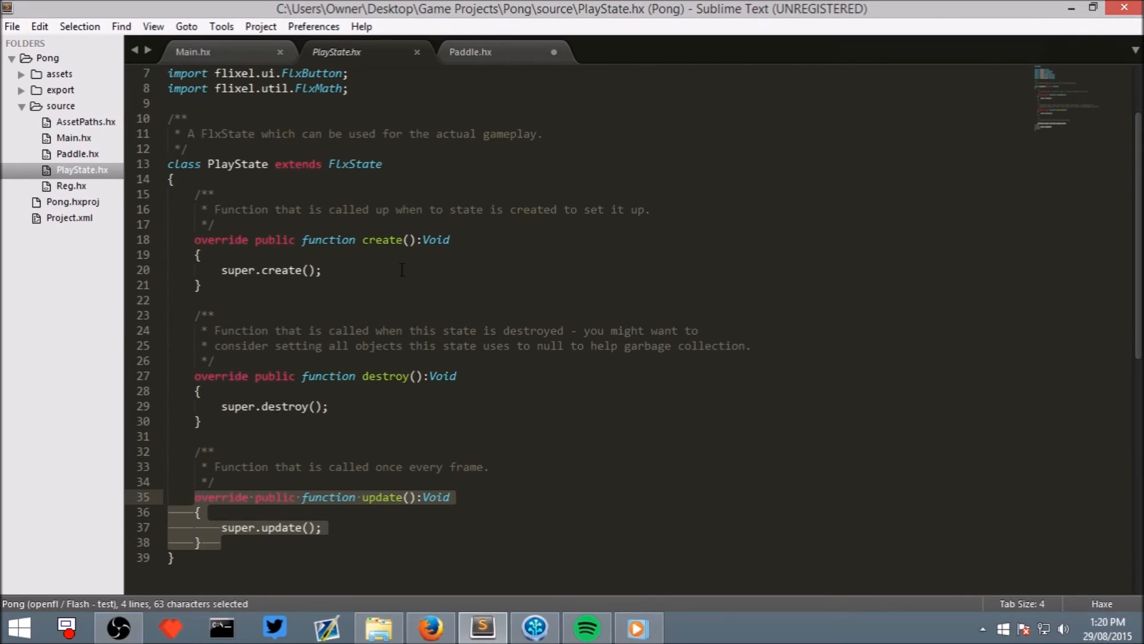
Add add(new Paddle(30,200)); after super.create(), checking the Paddle constructor's parameters.
left_click(426, 361)
key("ctrl+s")
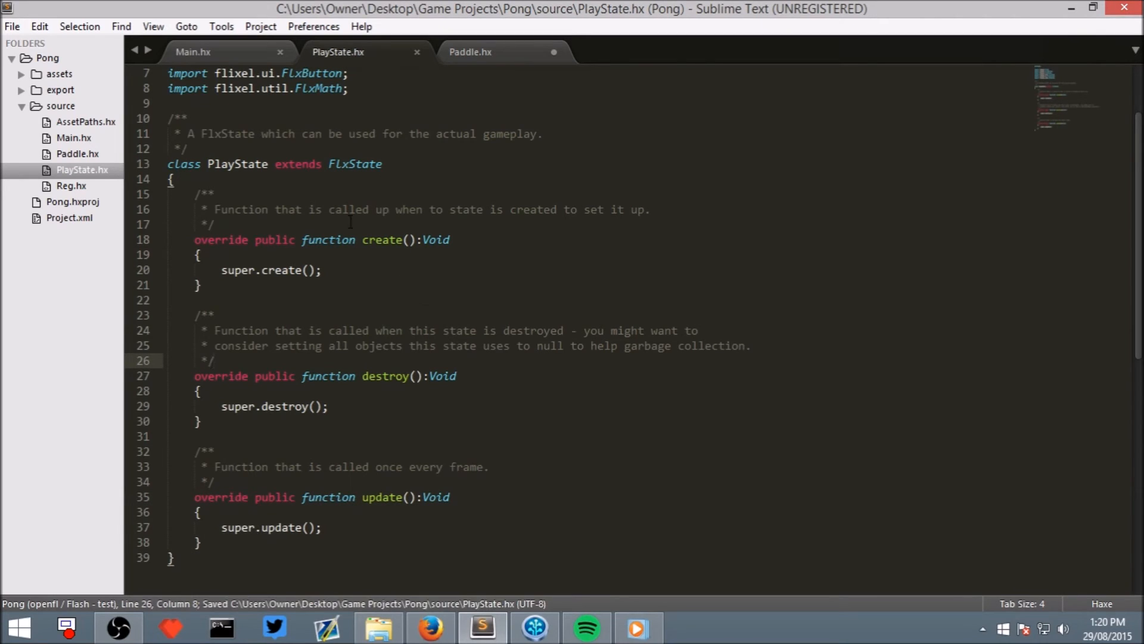
left_click(388, 269)
key("Return")
key("Return")
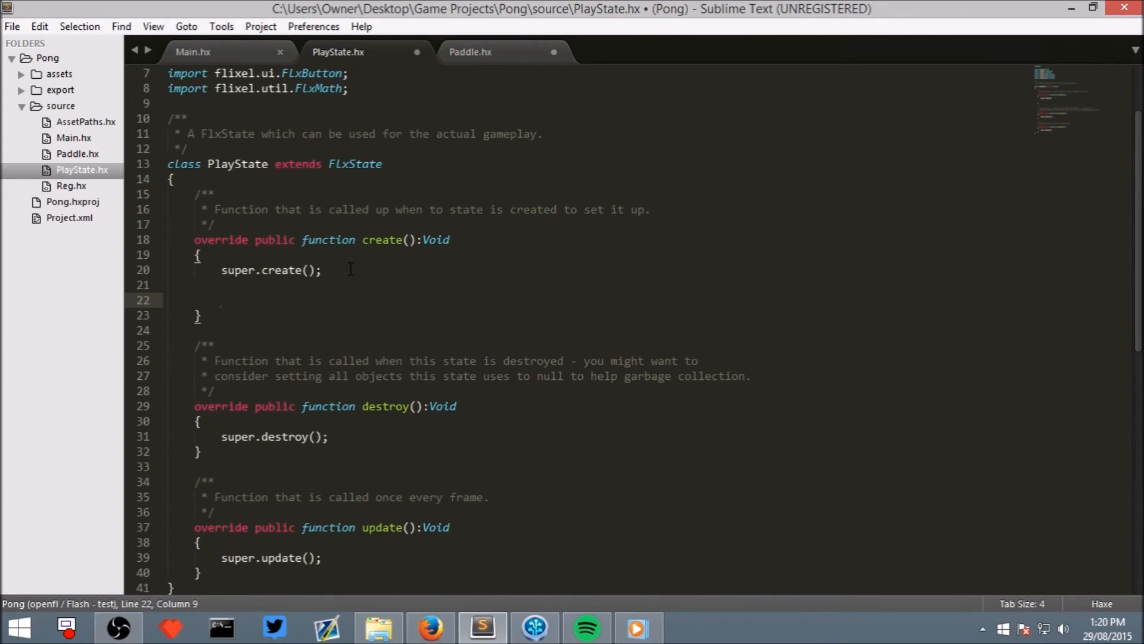
type("a")
type("dd")
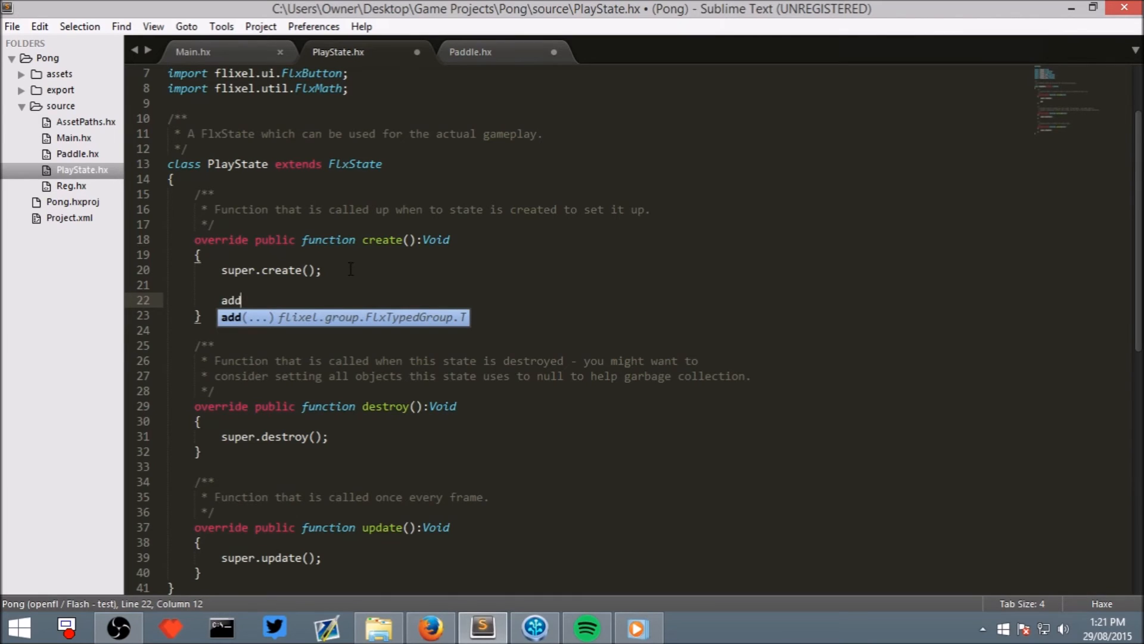
type("(")
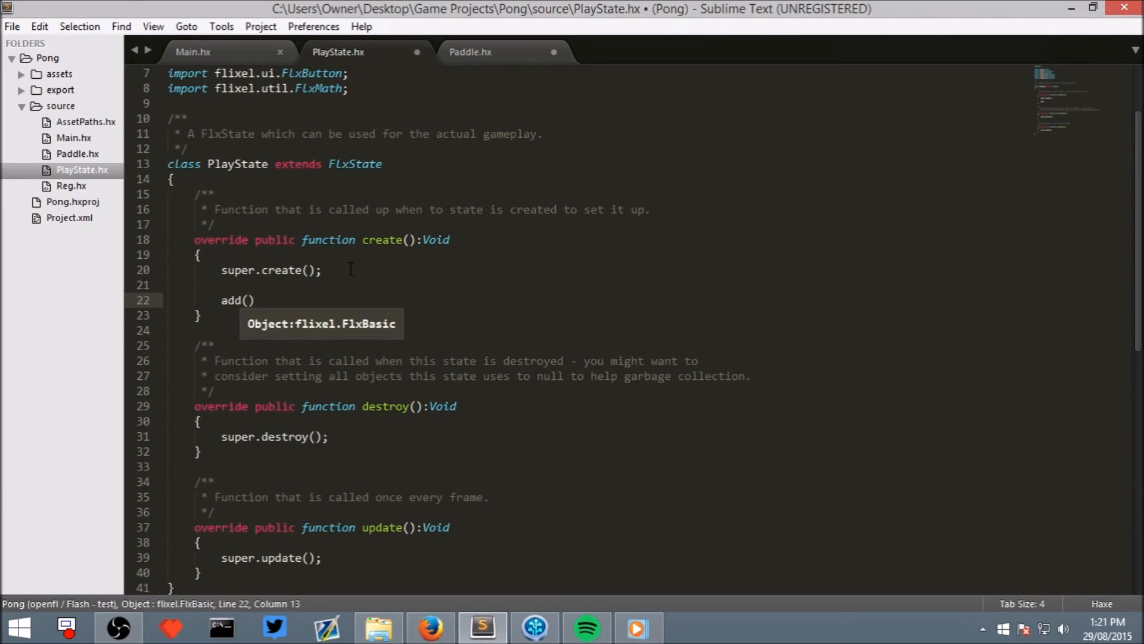
type("new ")
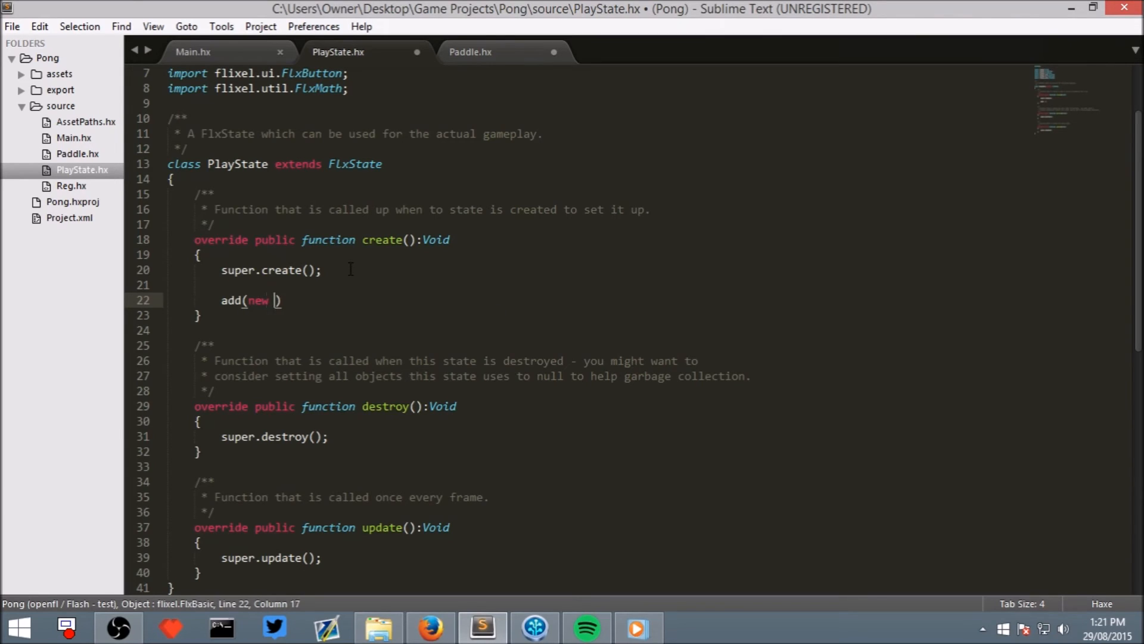
type("Paddle")
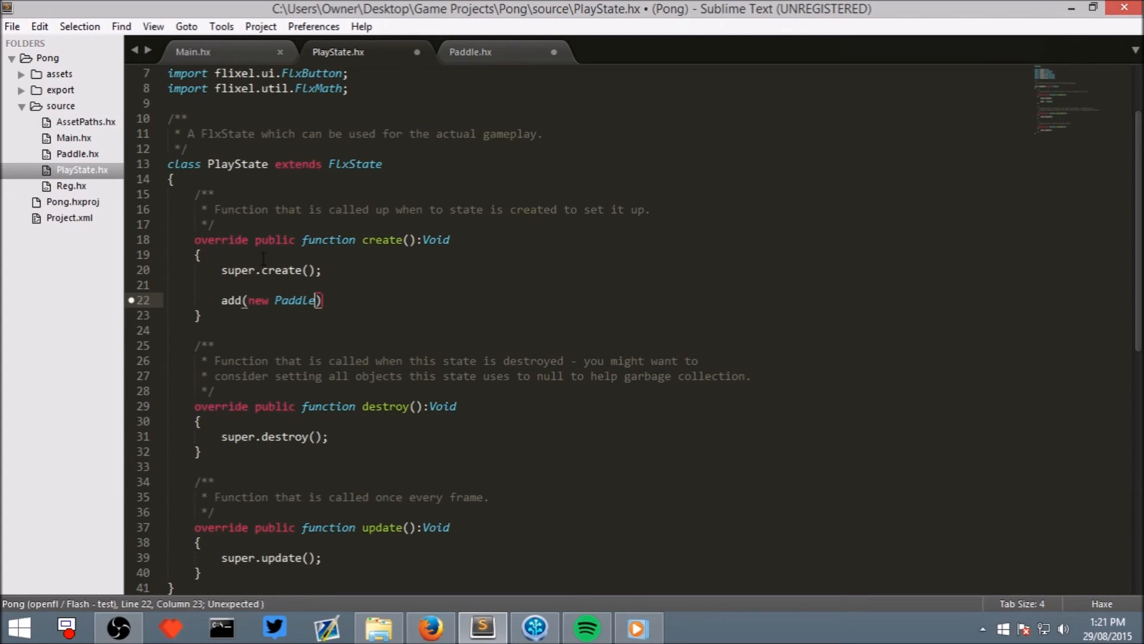
type("(")
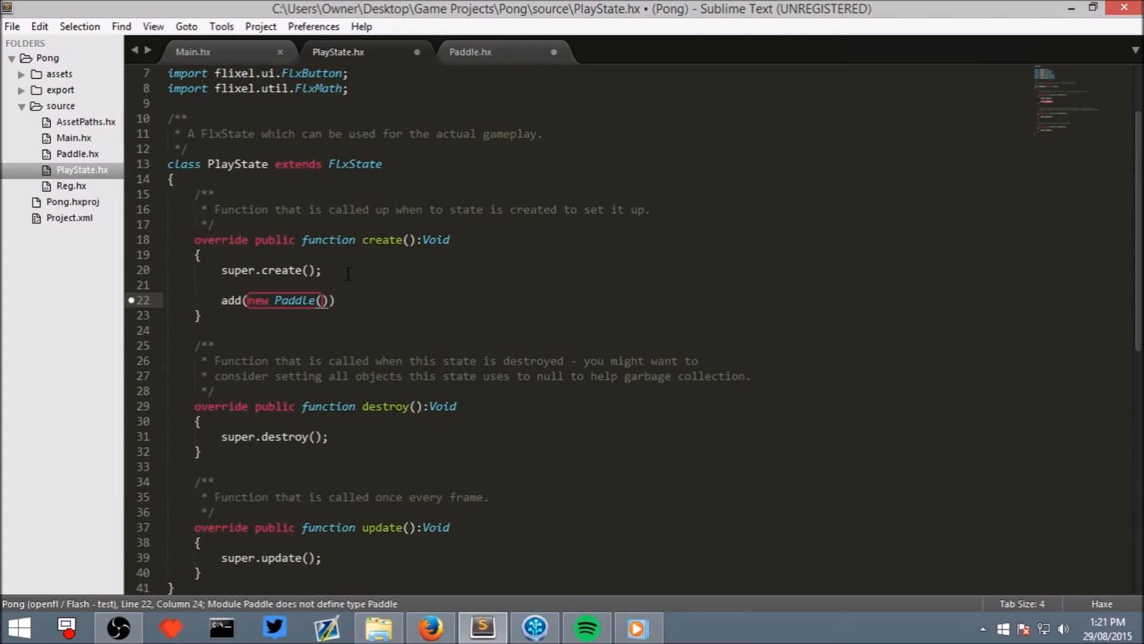
left_click(474, 54)
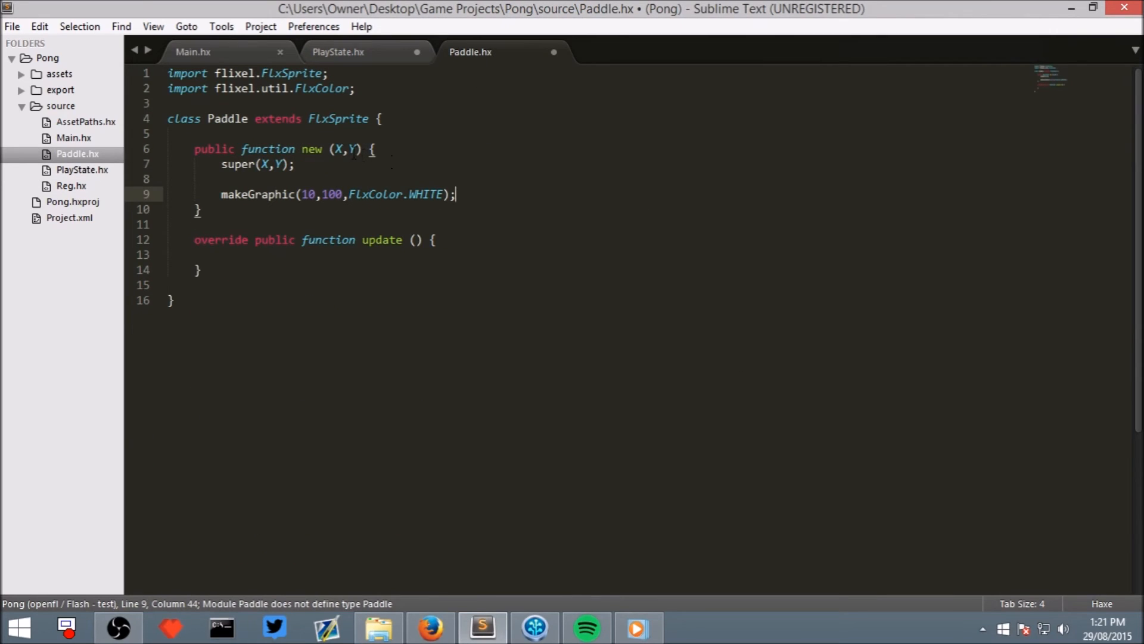
key("ctrl+Tab")
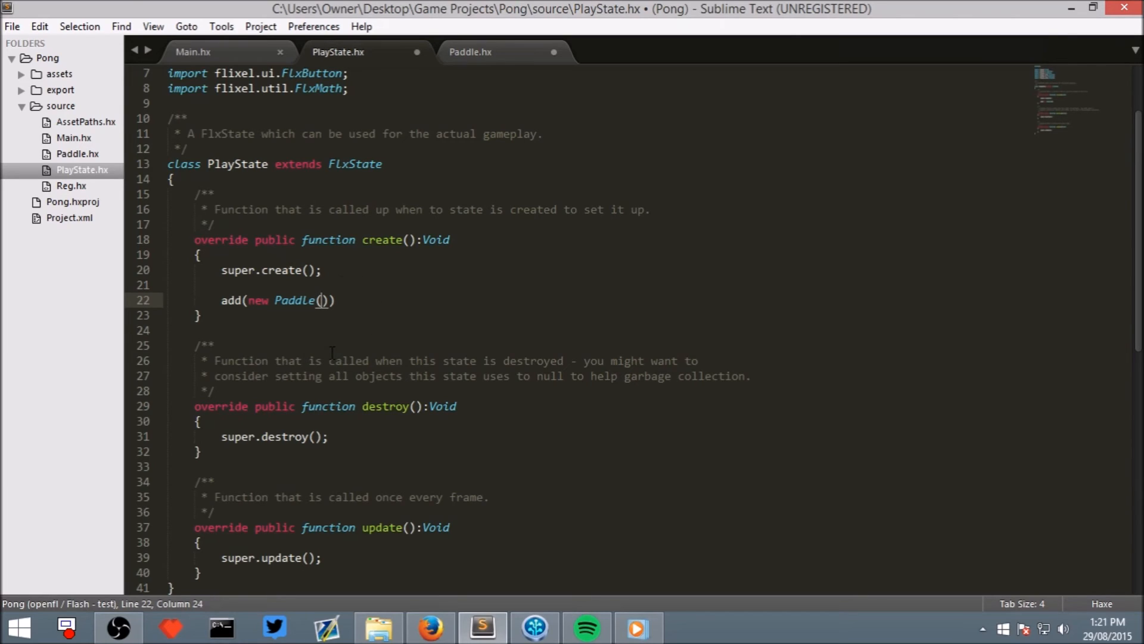
type("10")
key("BackSpace")
key("BackSpace")
type("30")
type(",")
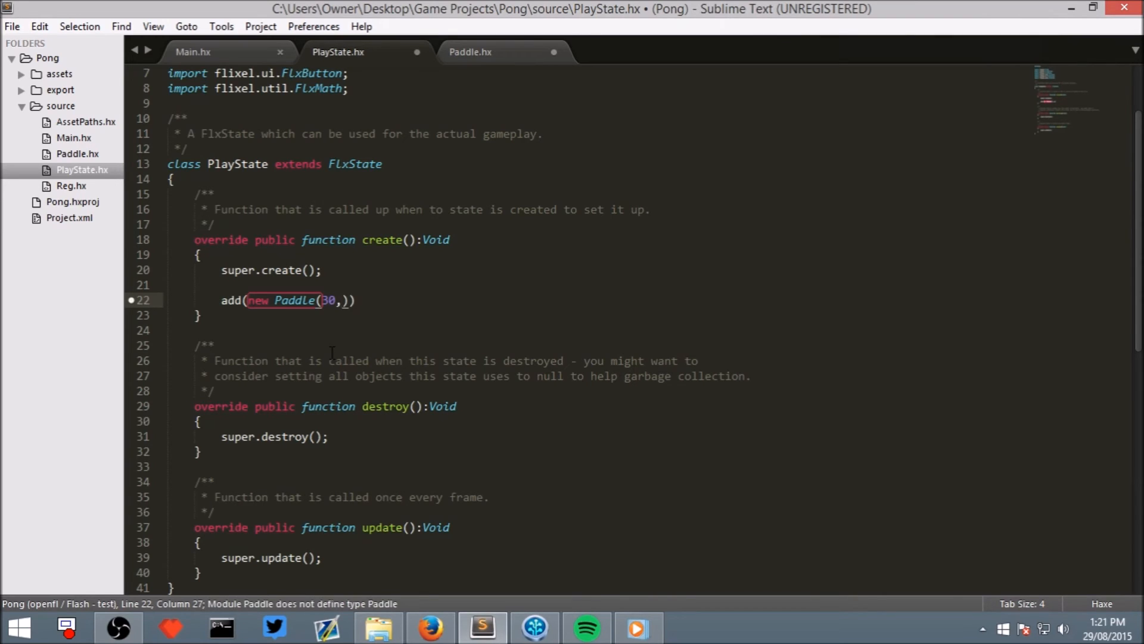
type("200)")
type(");")
Save PlayState.hx and minimise the editor to the desktop.
key("super+s")
key("Escape")
key("ctrl+s")
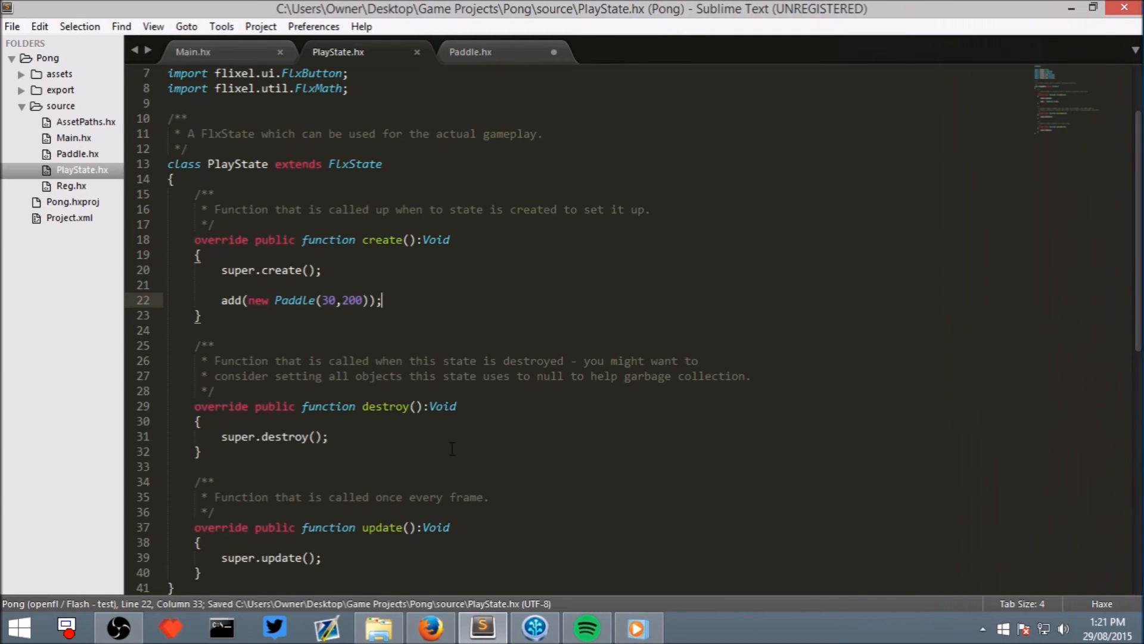
left_click(1070, 8)
In Command Prompt, cd into the Pong project folder dragged from the Game Projects window.
double_click(30, 34)
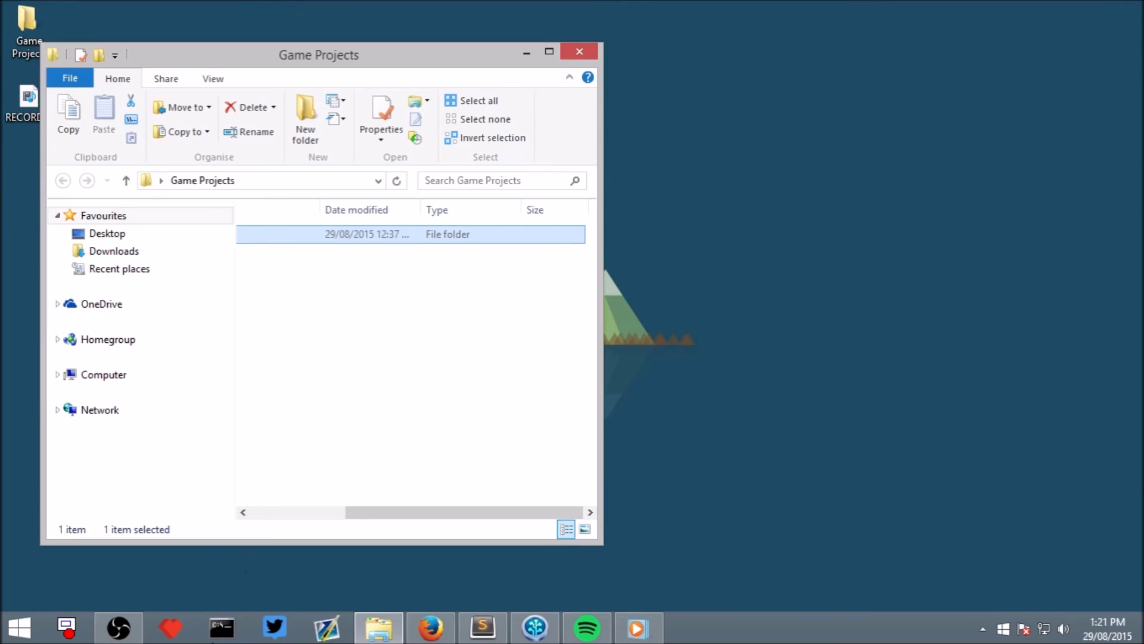
left_click(222, 628)
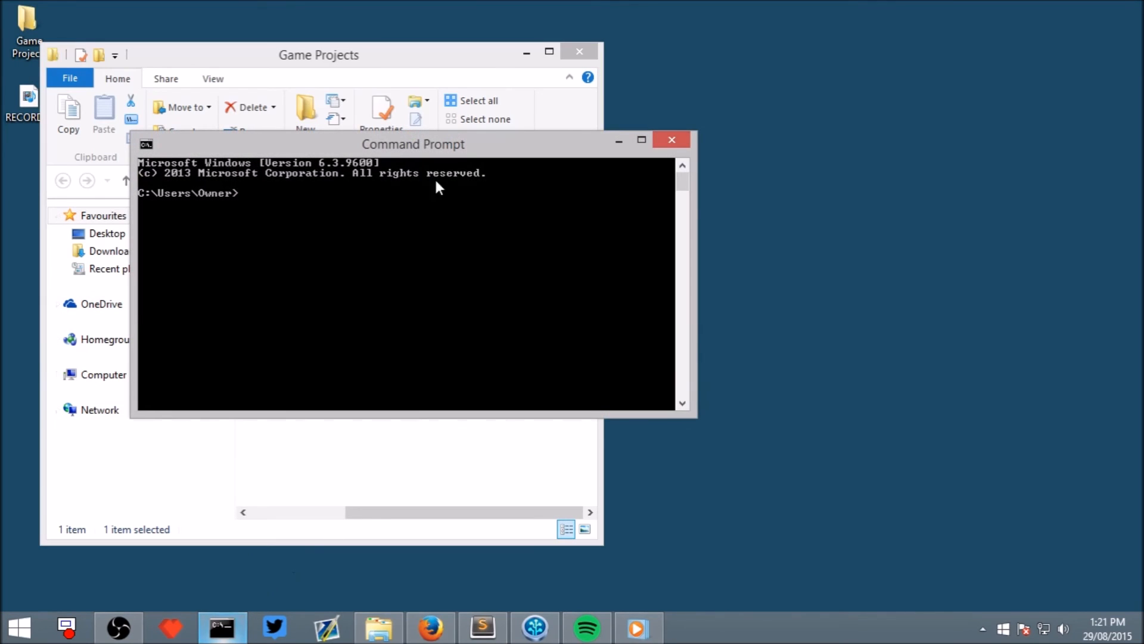
left_click_drag(473, 135, 942, 179)
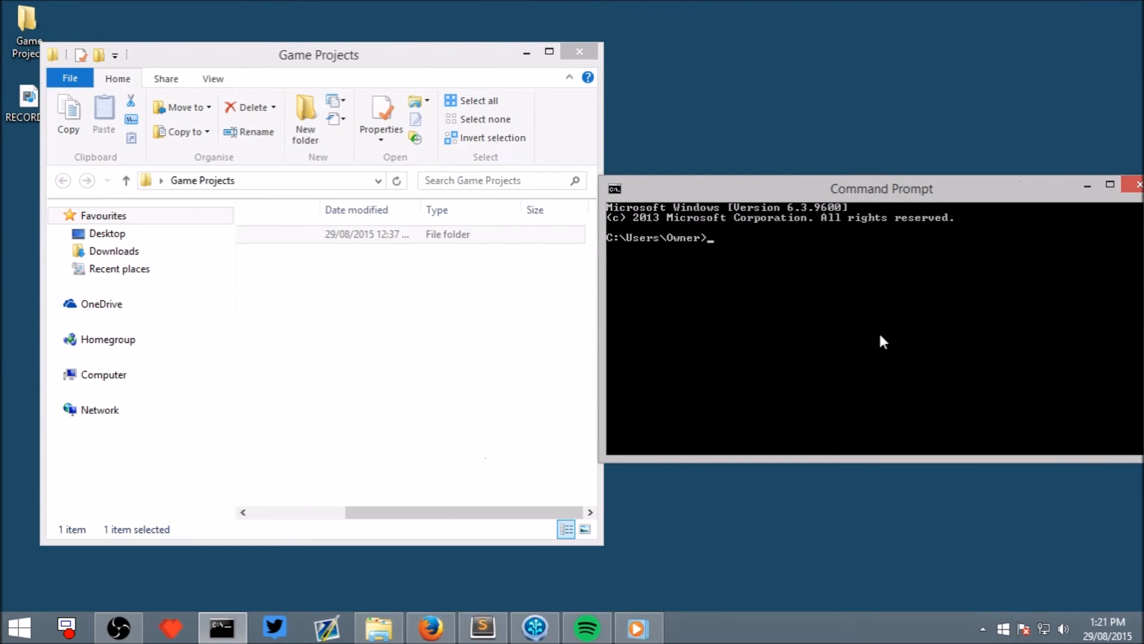
type("cd")
left_click_drag(375, 236, 802, 292)
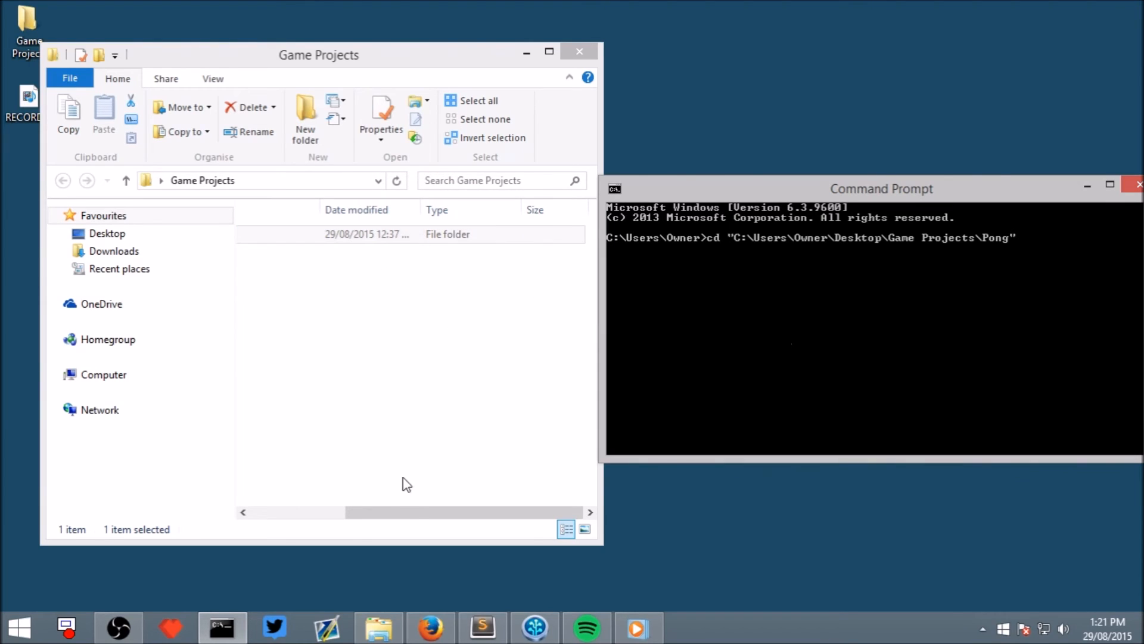
mouse_move(403, 512)
left_mouse_down()
mouse_move(205, 532)
mouse_move(339, 456)
left_mouse_up()
key("Return")
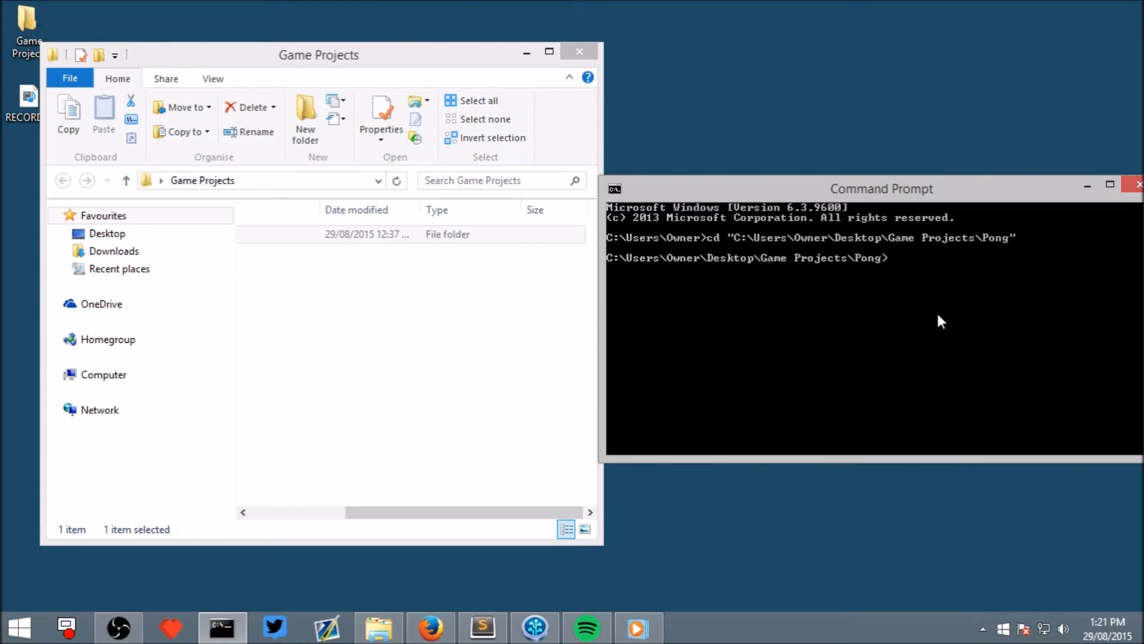
type("lime te")
type("st neko")
Run lime test neko, which fails: Module Paddle does not define type Paddle.
key("Return")
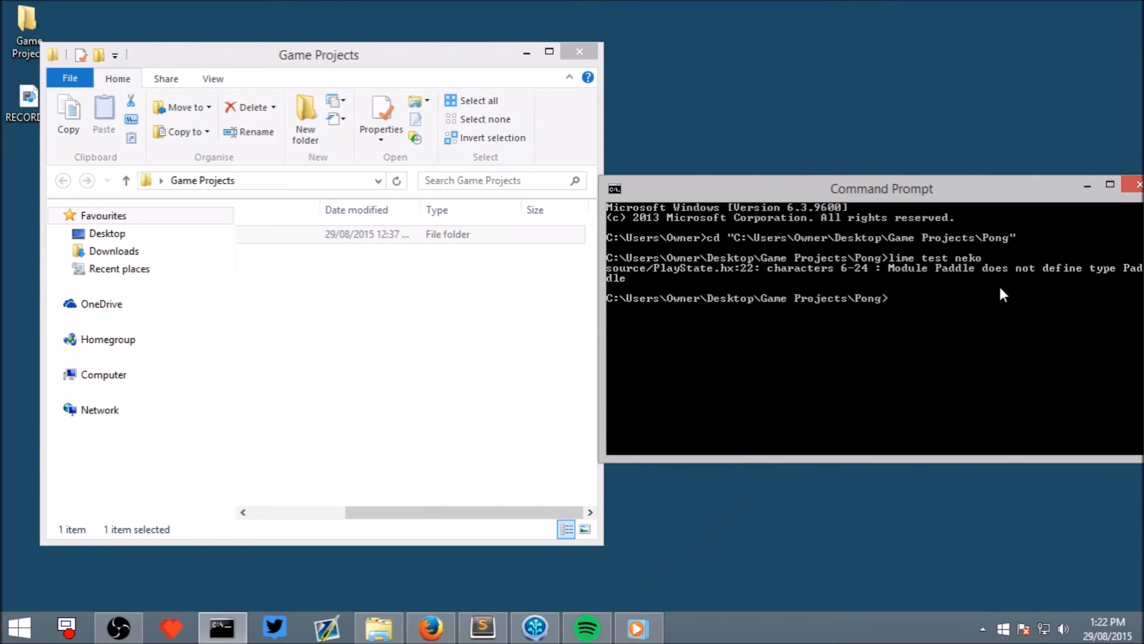
left_click_drag(894, 199, 838, 200)
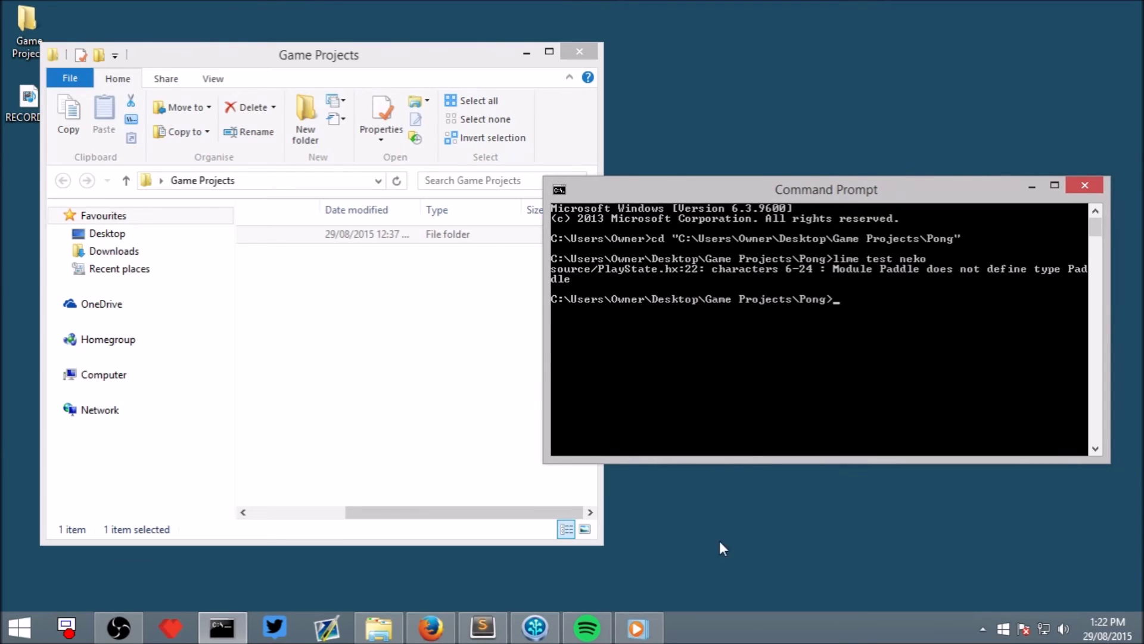
Add import Paddle; on line 9 of PlayState.hx and save the file.
left_click(484, 629)
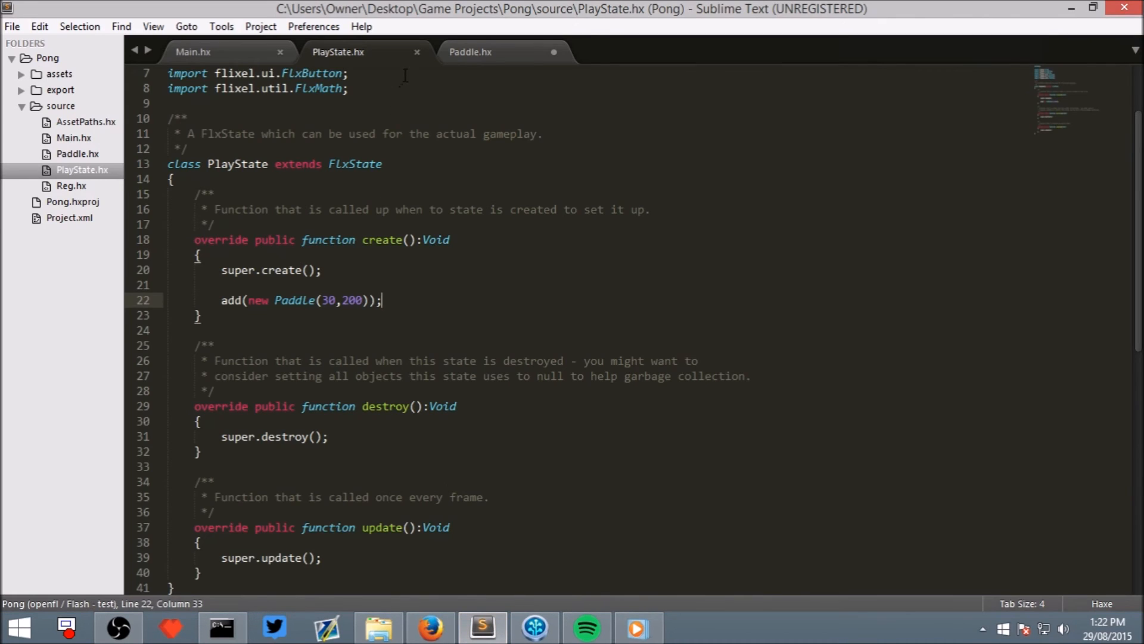
left_click(489, 45)
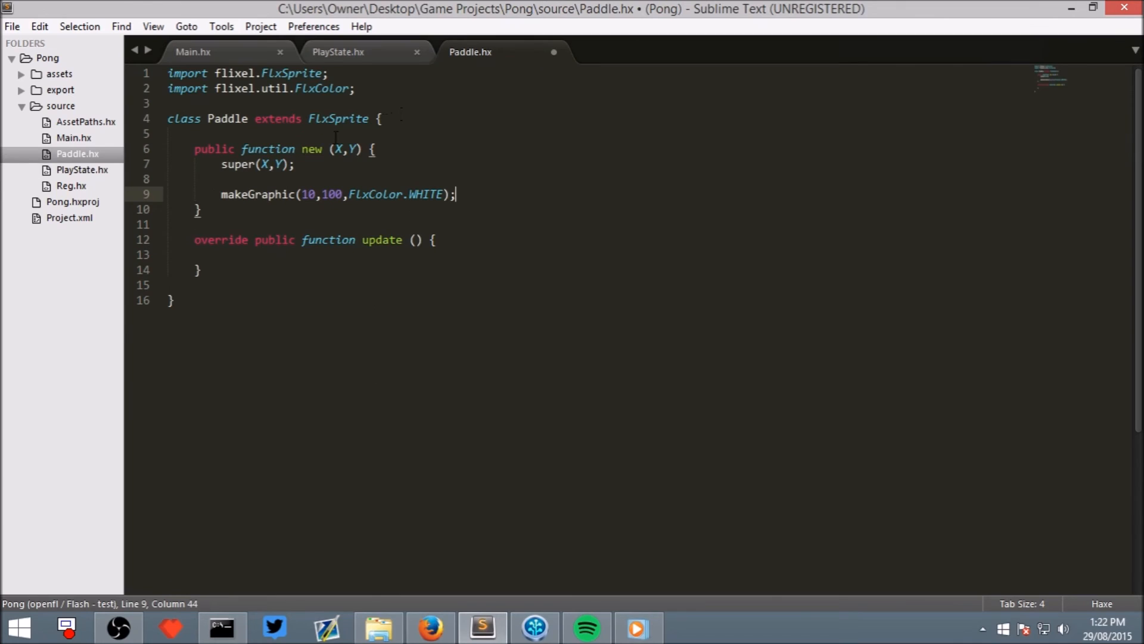
left_click(339, 52)
left_click(178, 195)
type("import ")
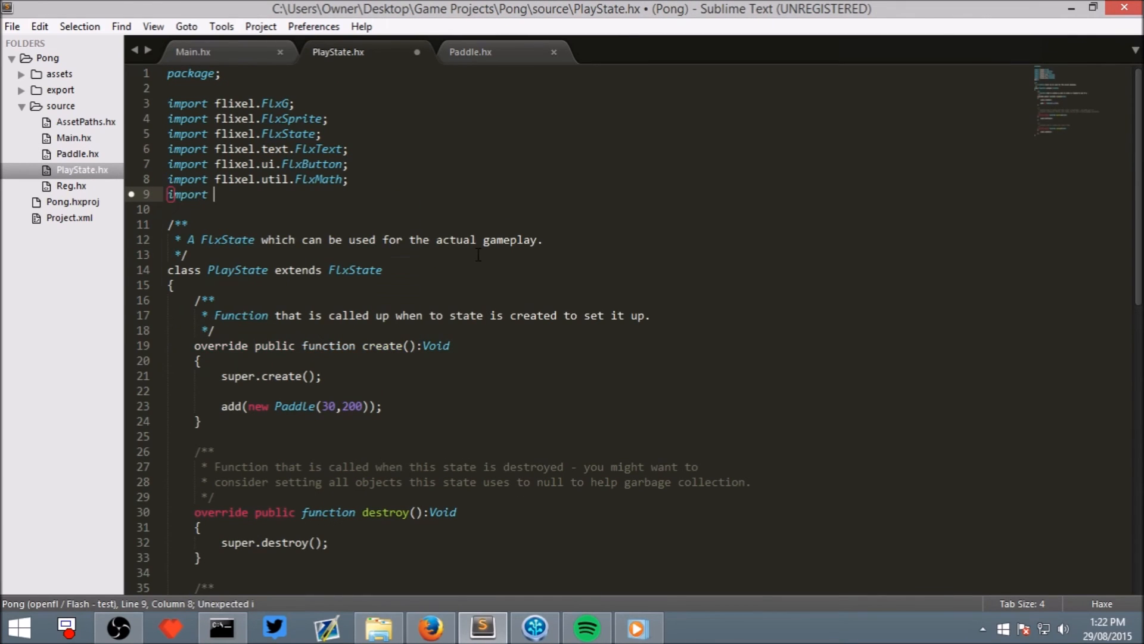
type("Paddle;")
key("super+s")
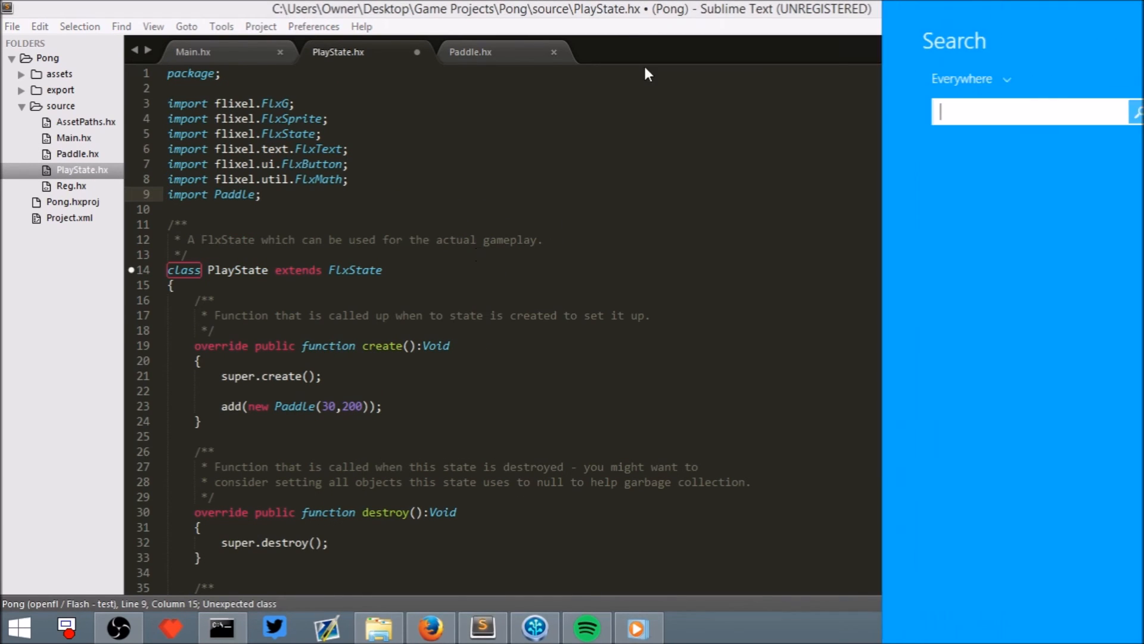
key("Escape")
key("ctrl+s")
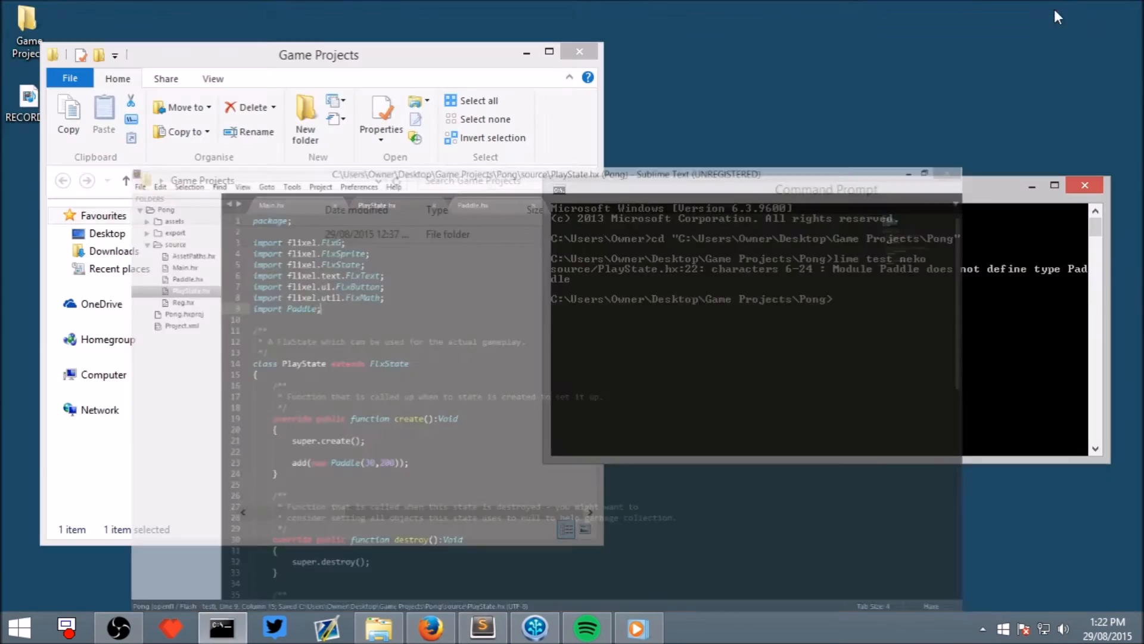
Rerun lime test neko, building the game with one white paddle on the left.
key("Up")
key("Return")
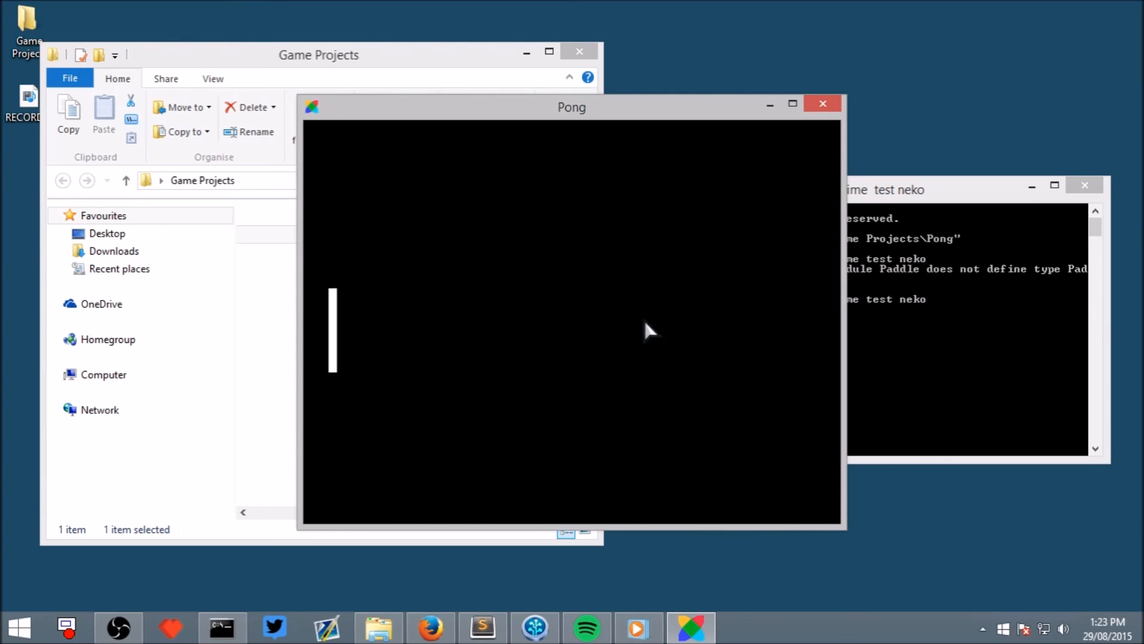
Close the Pong window and duplicate the paddle-adding line 23 in PlayState's create function.
left_click(824, 105)
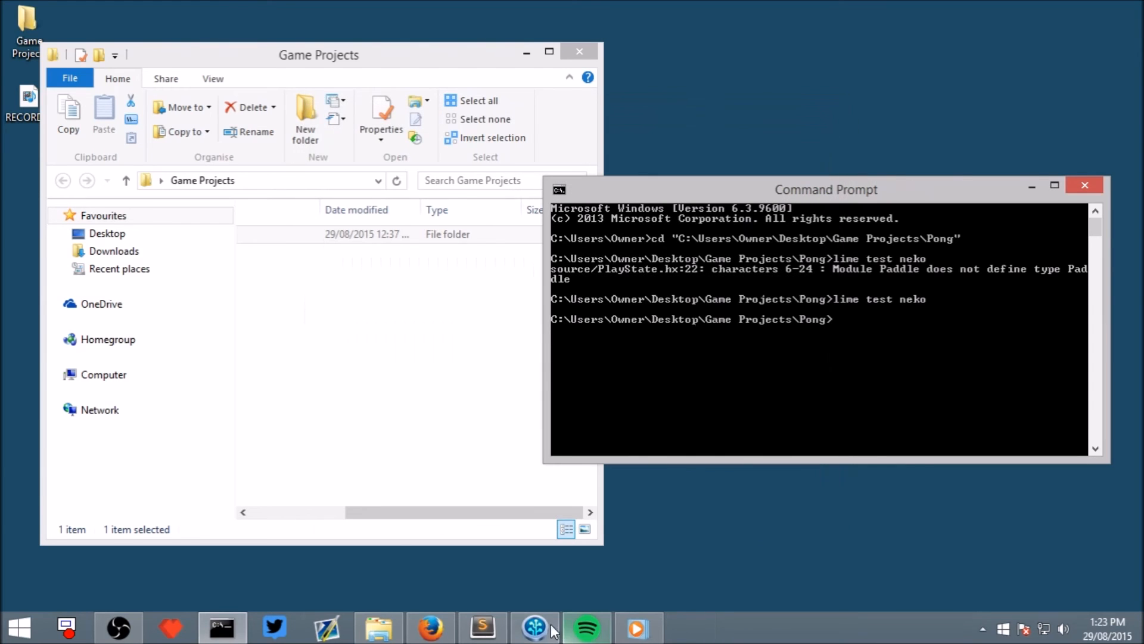
left_click(483, 628)
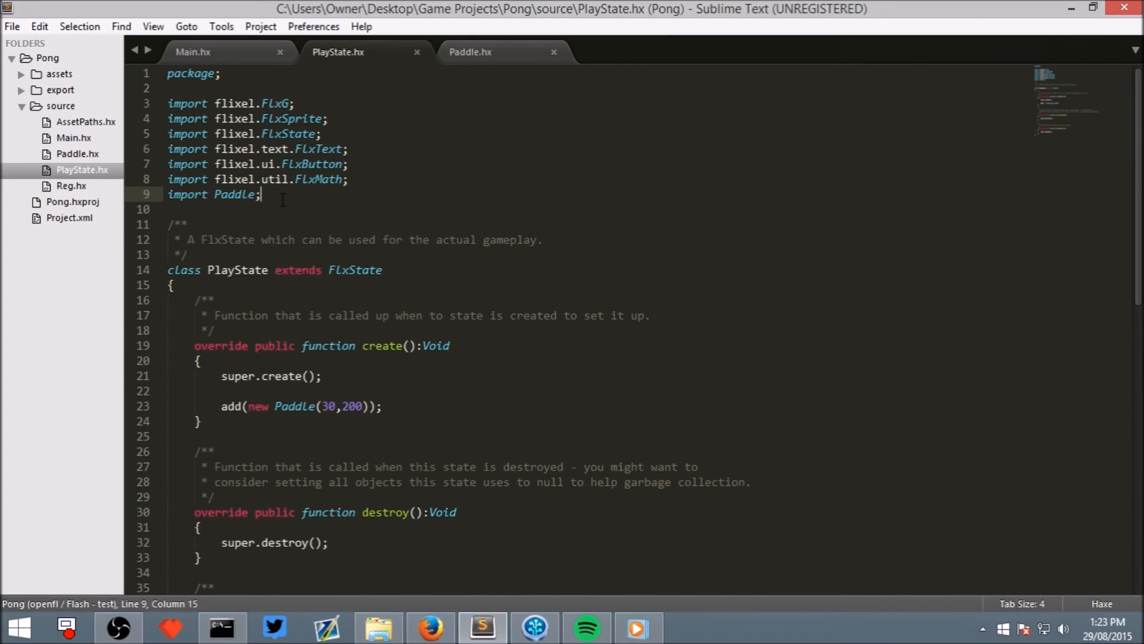
left_click_drag(263, 194, 166, 195)
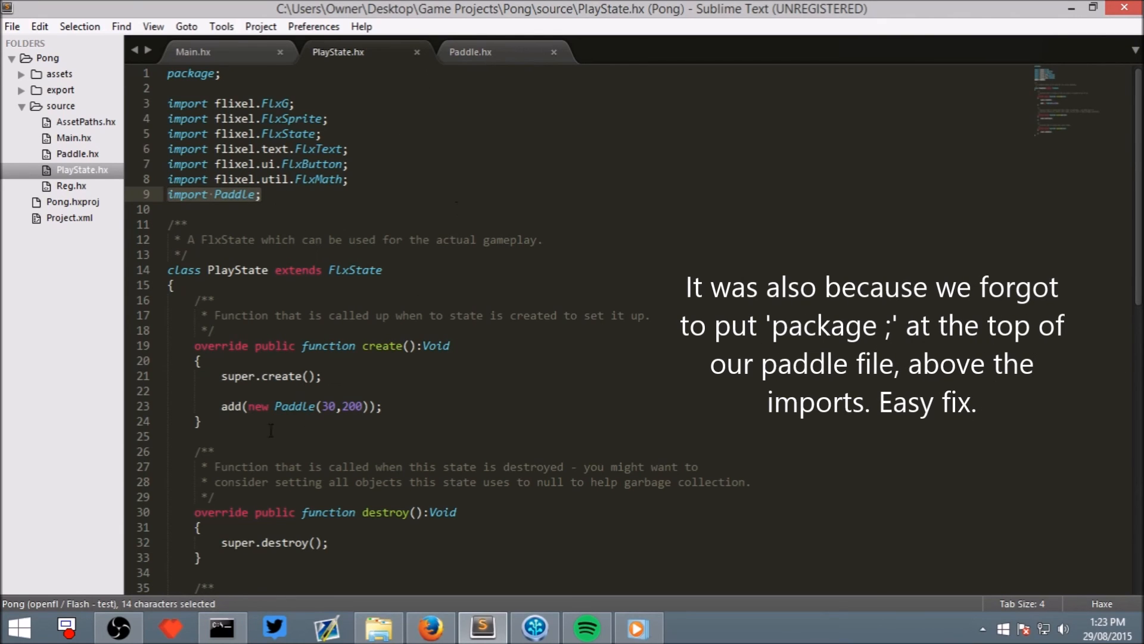
left_click_drag(275, 406, 281, 406)
double_click(308, 399)
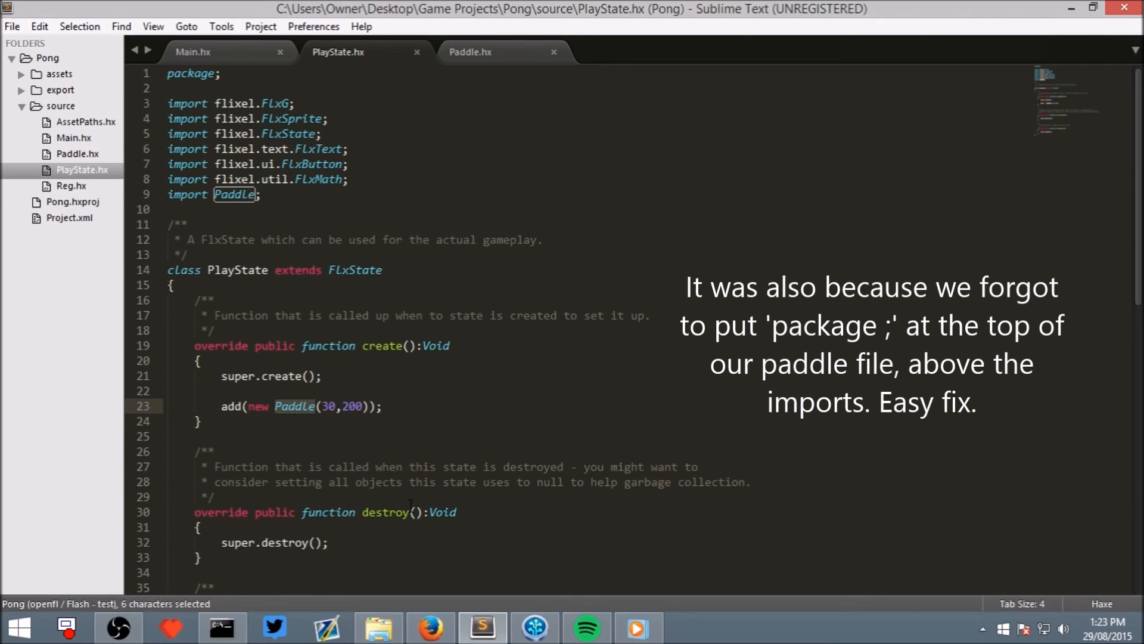
left_click(400, 394)
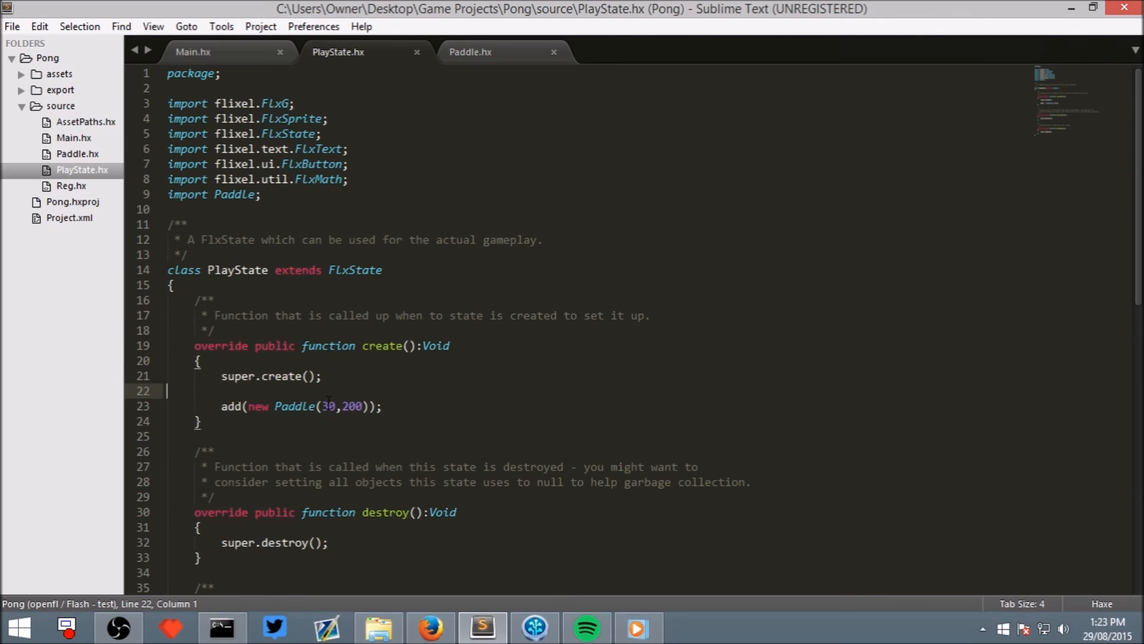
left_click(414, 401)
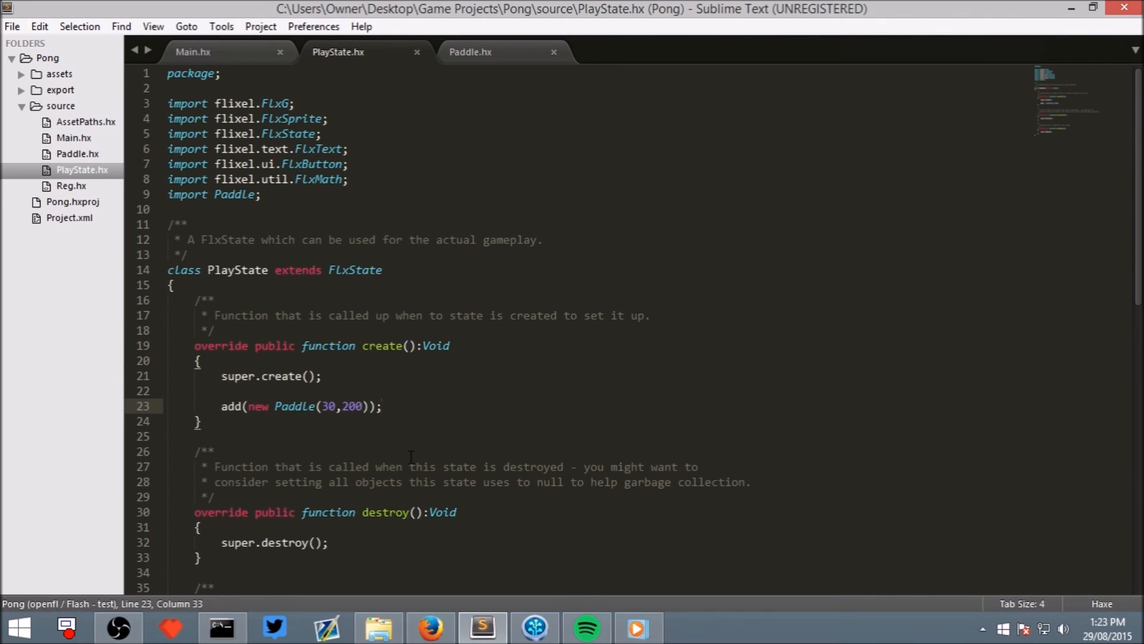
key("ctrl+shift+d")
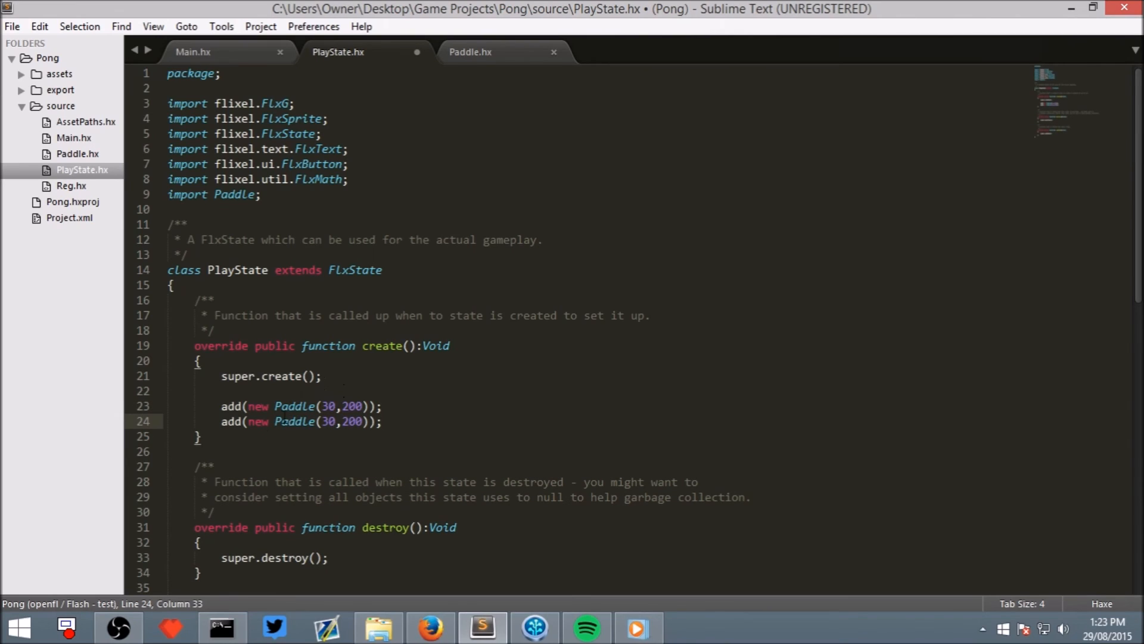
Change the second paddle's x from 30 to FlxG.width - 40 and save PlayState.hx.
left_click(329, 421)
key("ctrl+d")
type("F")
type("lxG")
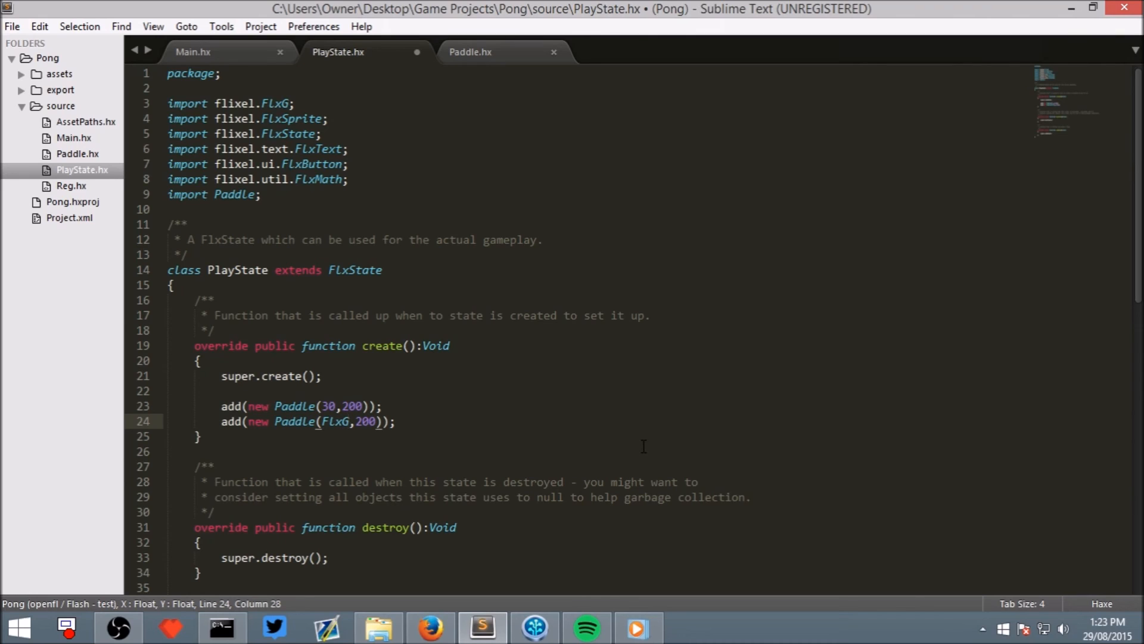
type(".wid")
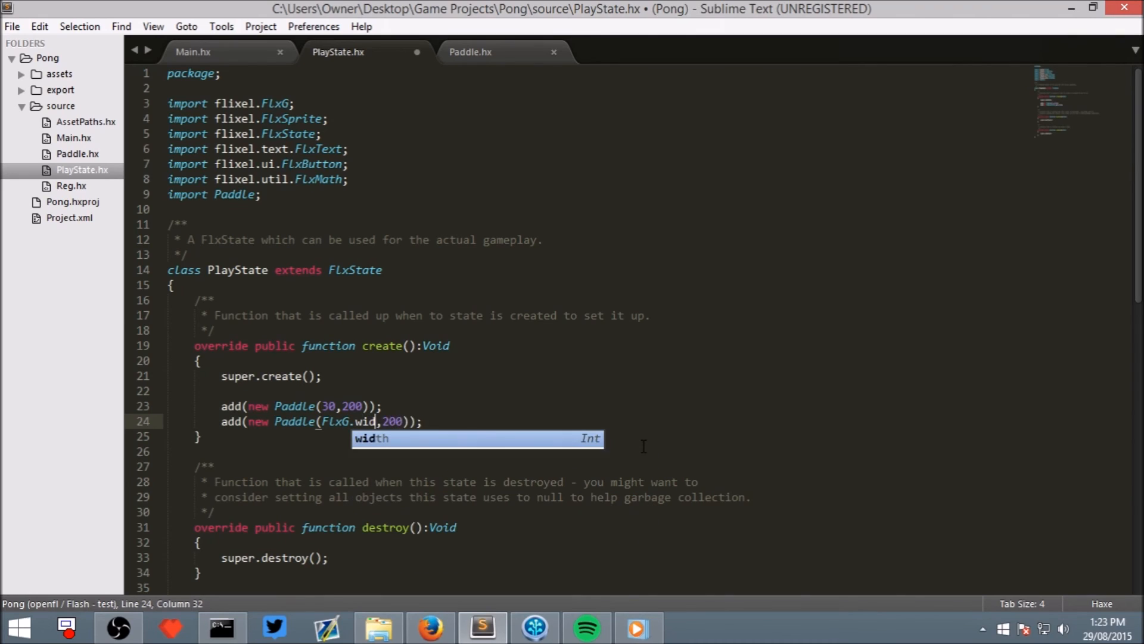
type("th")
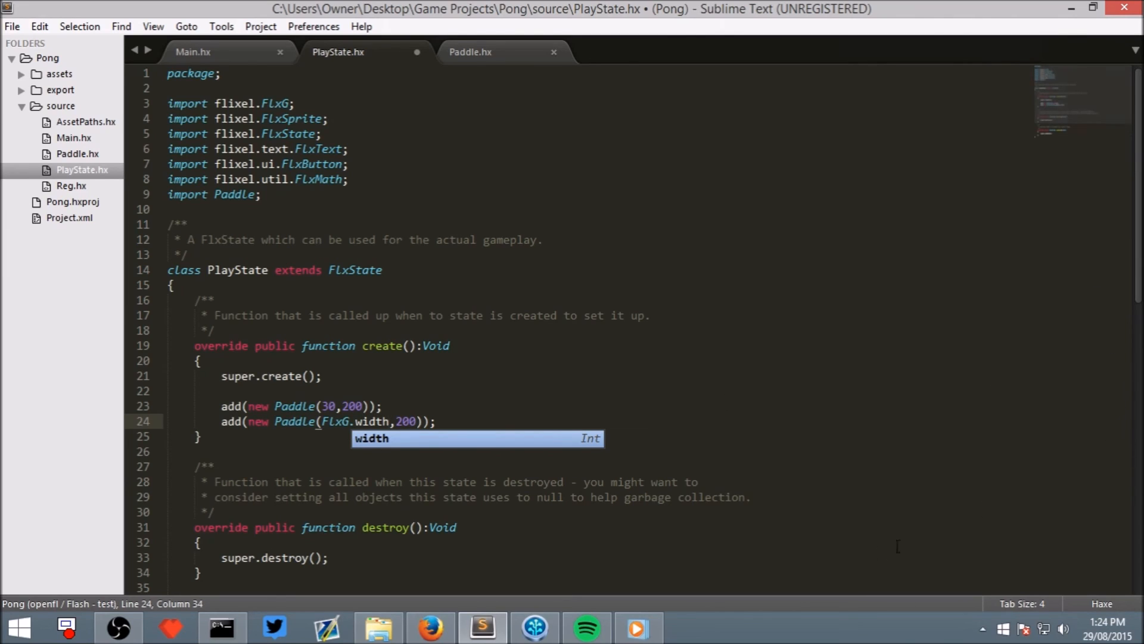
type(" - ")
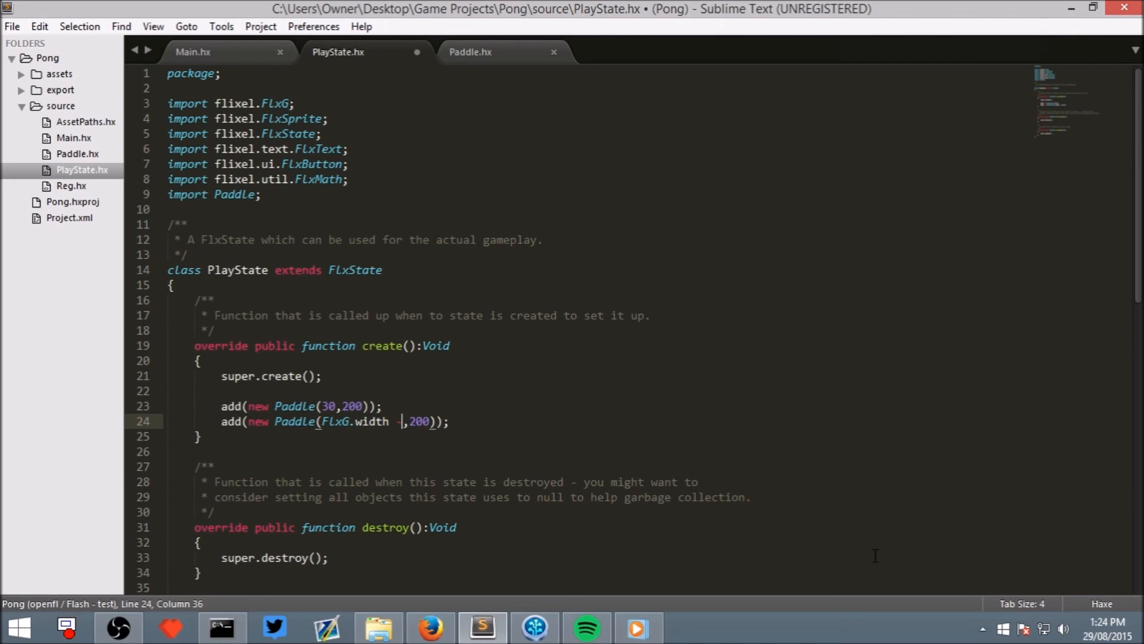
type("40")
left_click(324, 407)
left_click_drag(324, 407, 331, 406)
left_click(324, 407)
left_click(403, 421)
key("ctrl+s")
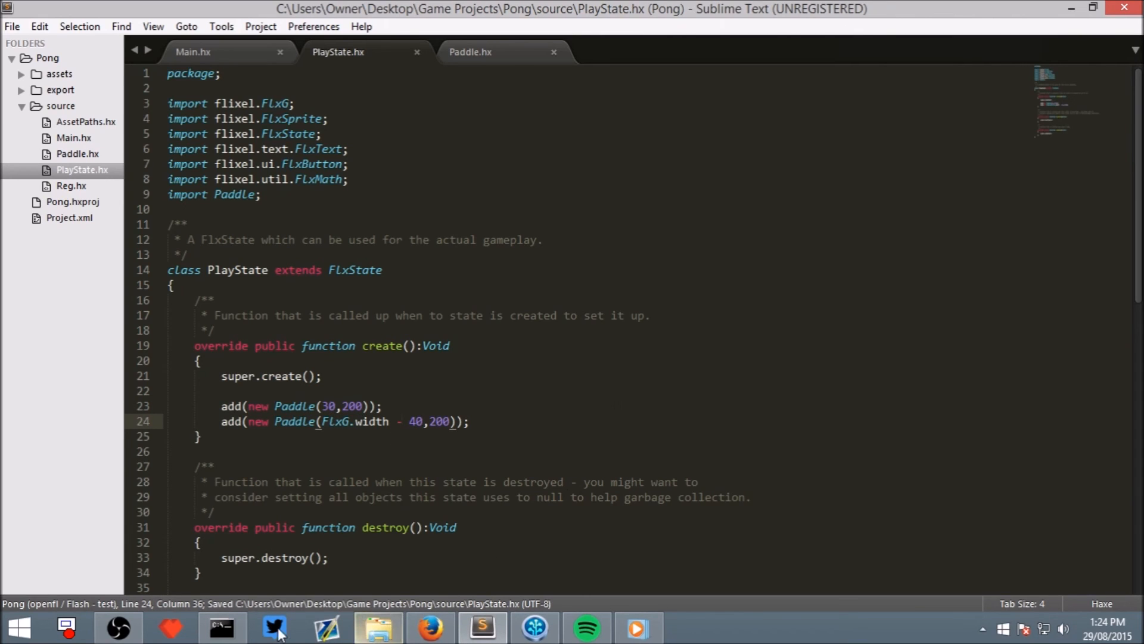
Rerun lime test neko from the Pong folder to show white paddles on both sides.
left_click(215, 626)
key("Up")
key("Return")
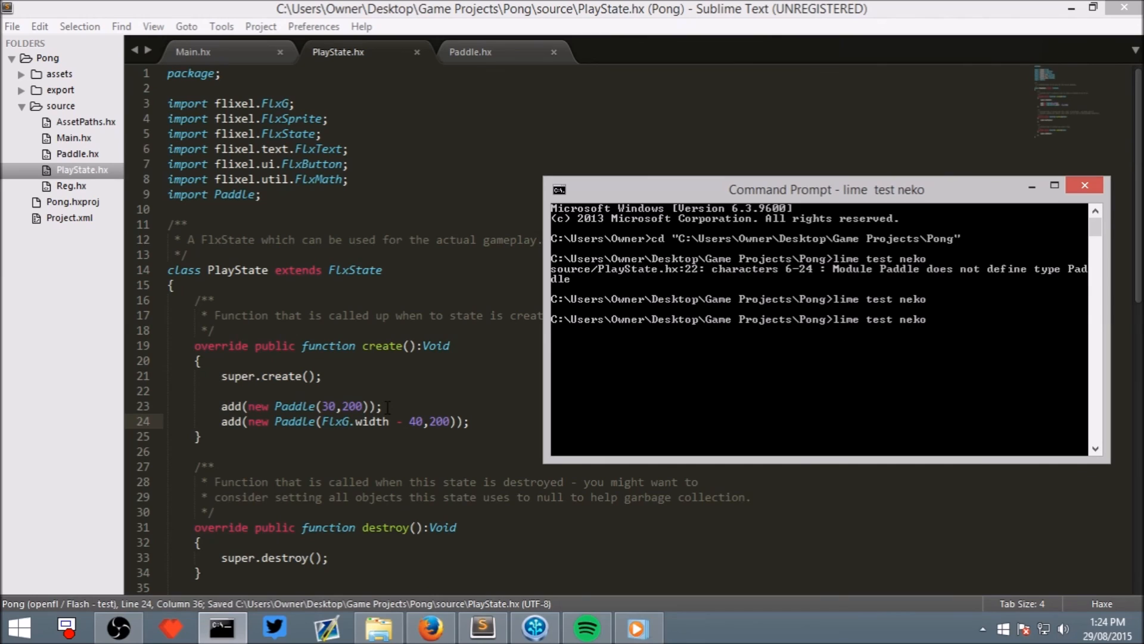